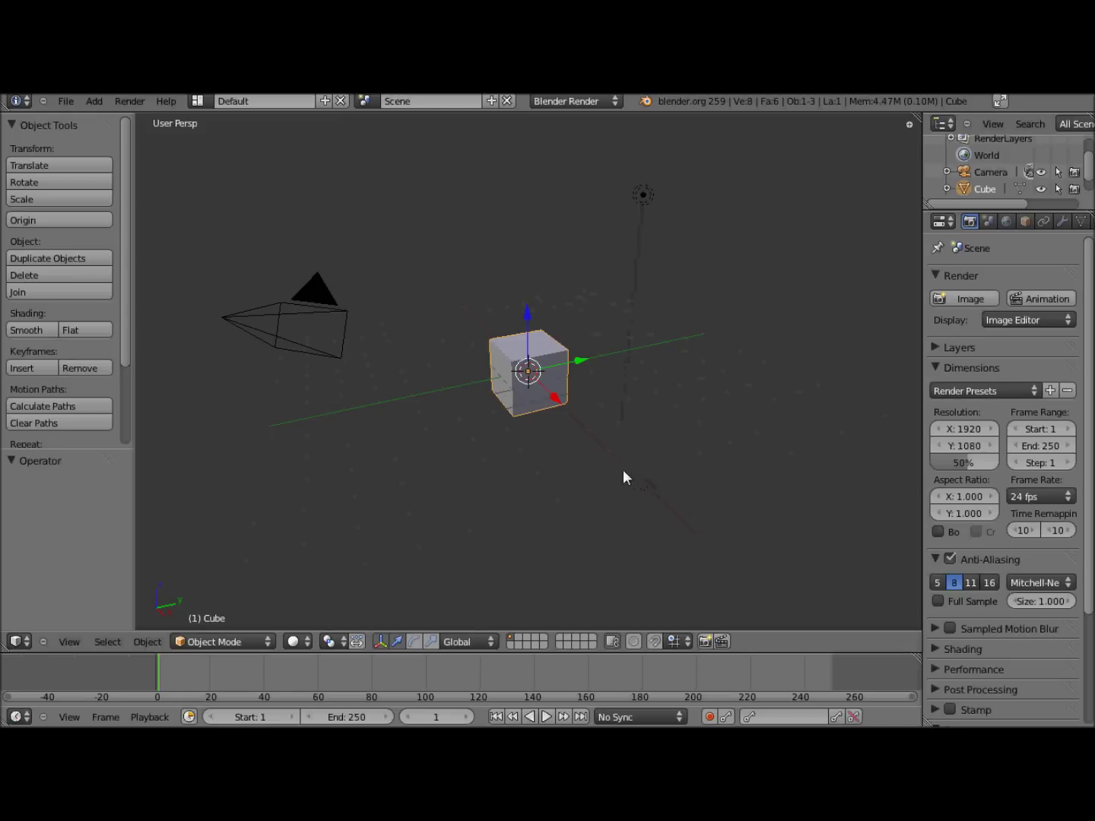
Step: Nudge the default cube a tiny distance by dragging it in the viewport
right_drag(529, 388, 516, 405)
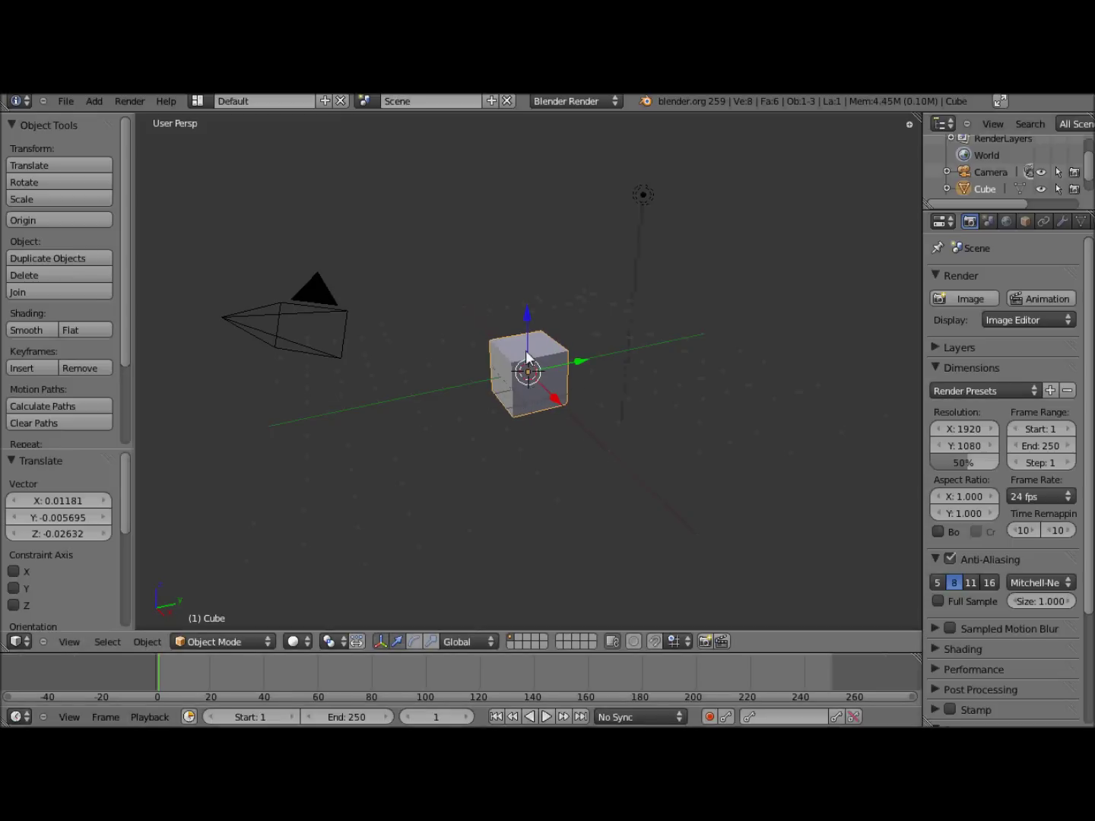
Step: Delete the default cube and add a new mesh plane at the origin (0, 0, 0)
key(x)
click(503, 353)
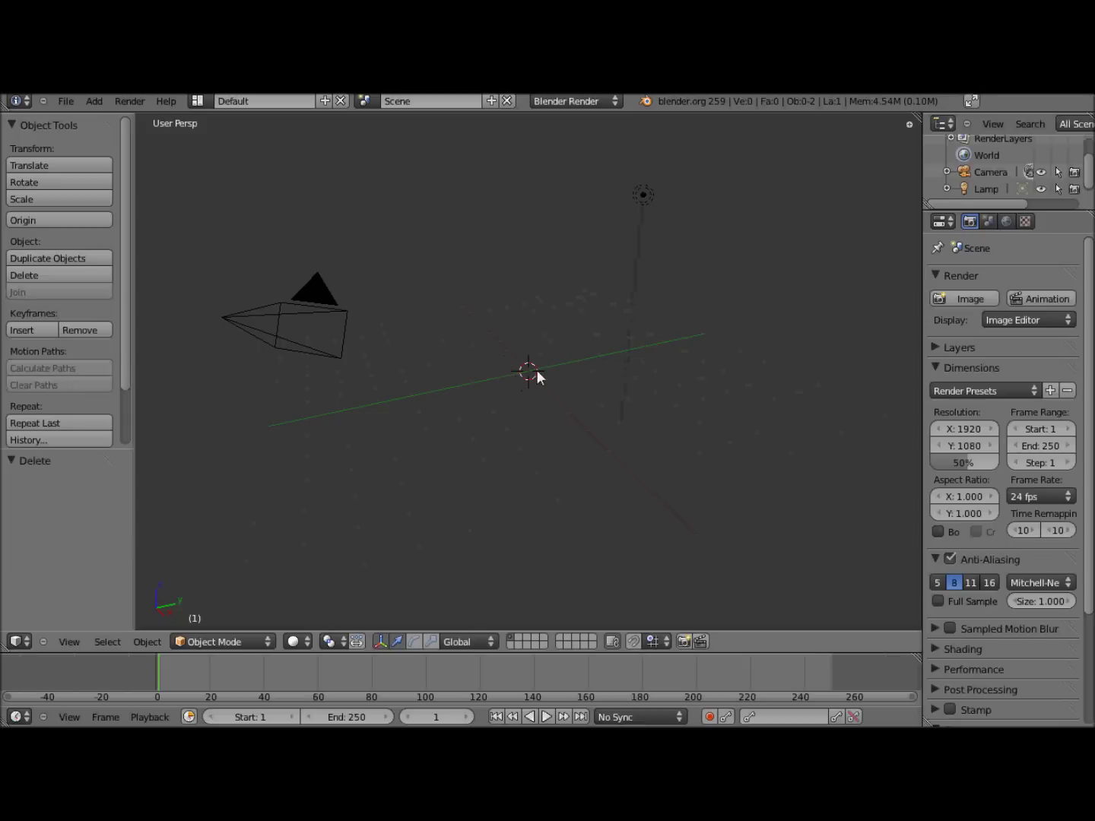
click(96, 102)
mouse_move(108, 119)
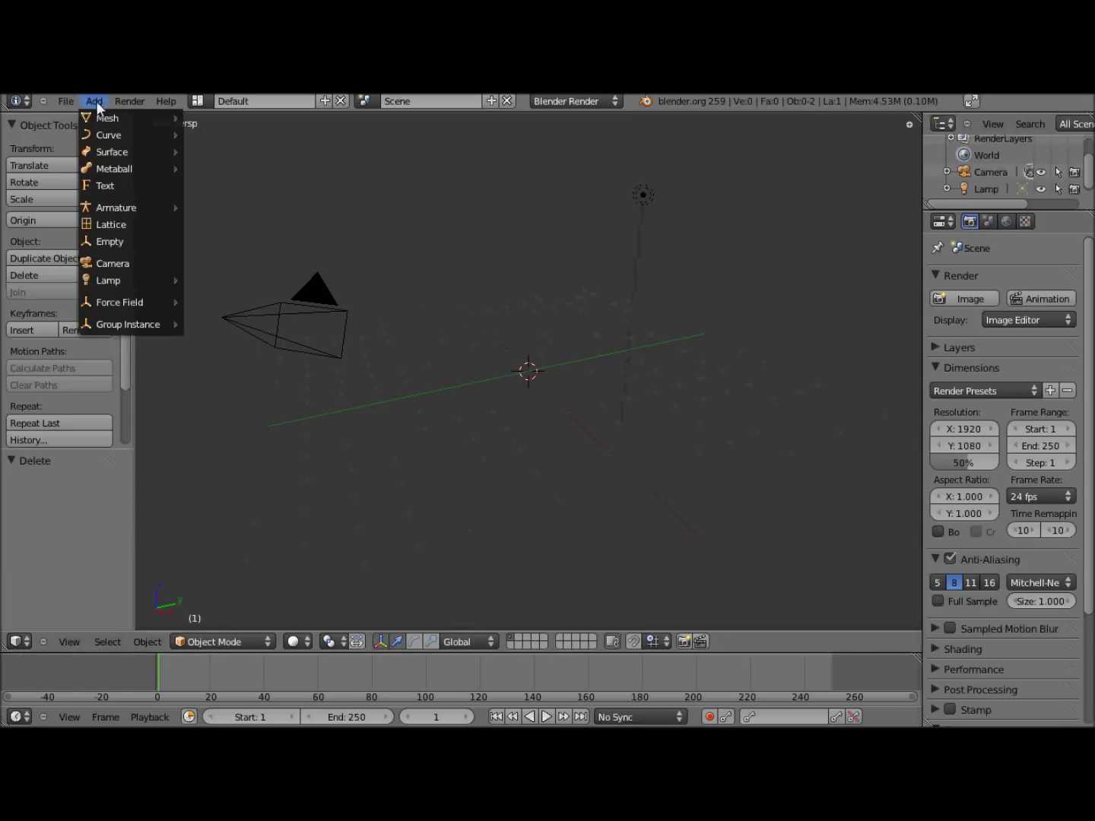
click(200, 118)
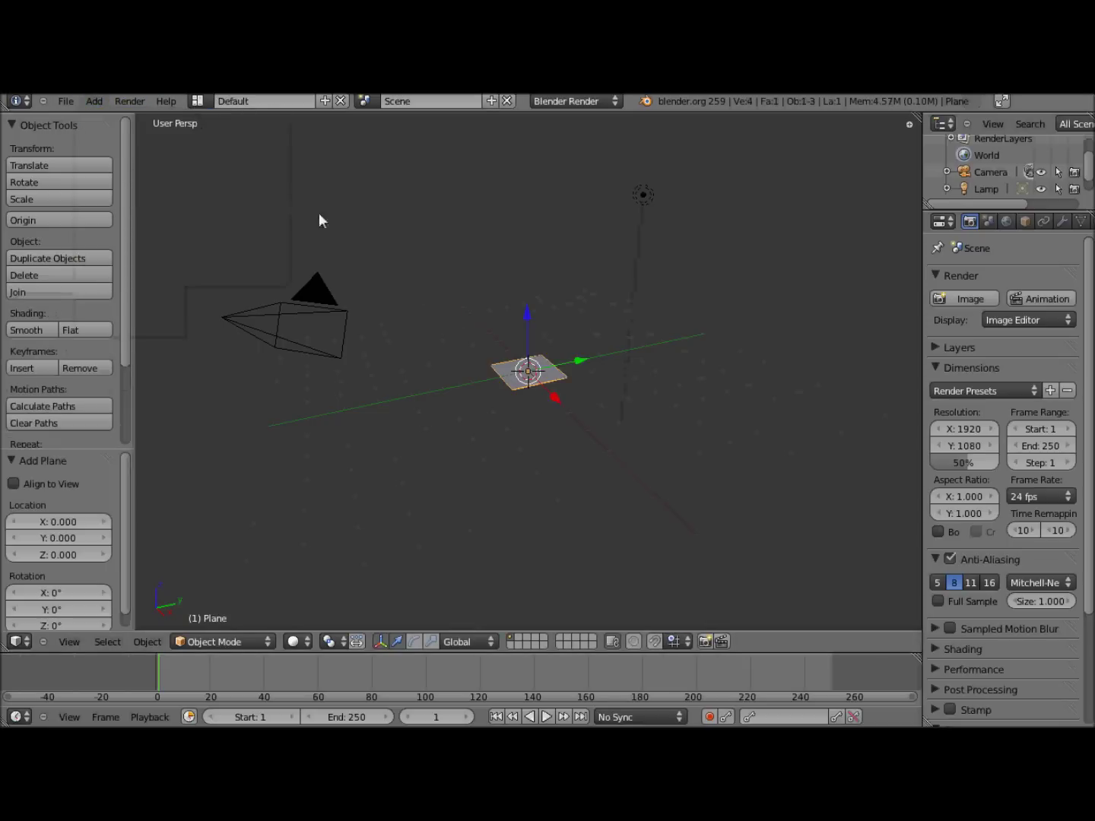
scroll(585, 395, up, 2)
scroll(586, 396, up, 2)
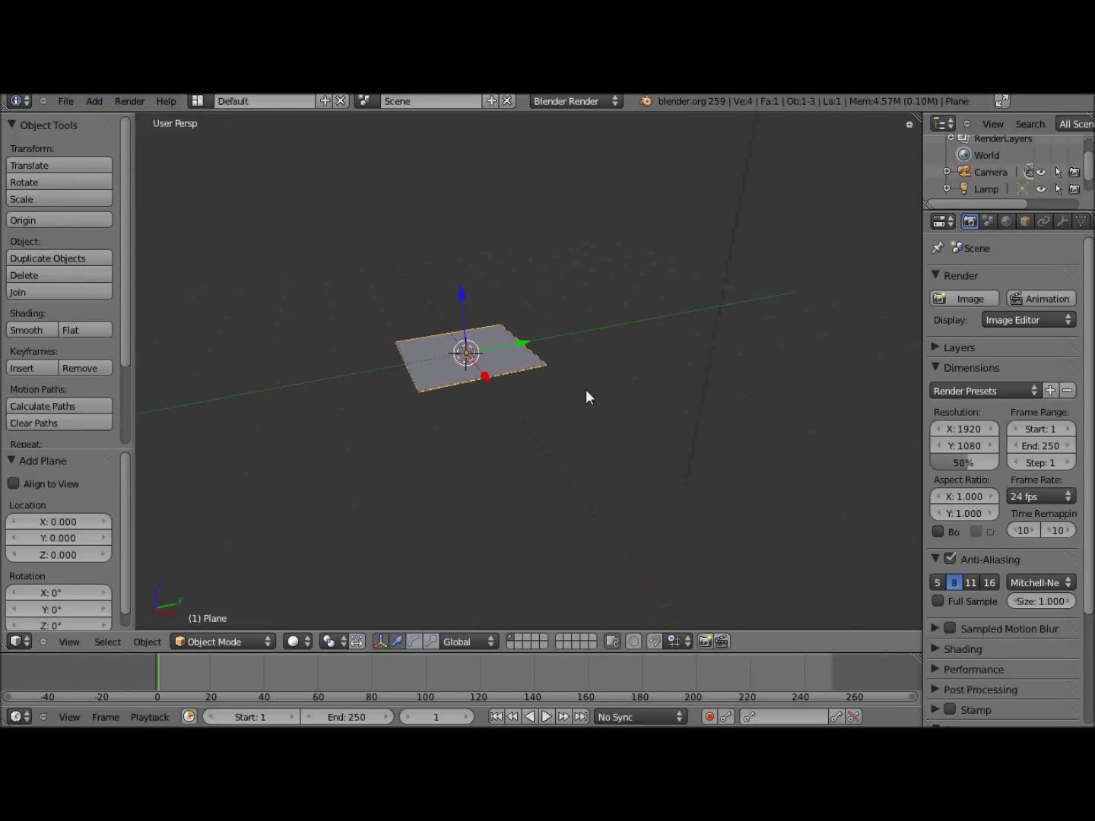
scroll(585, 393, up, 2)
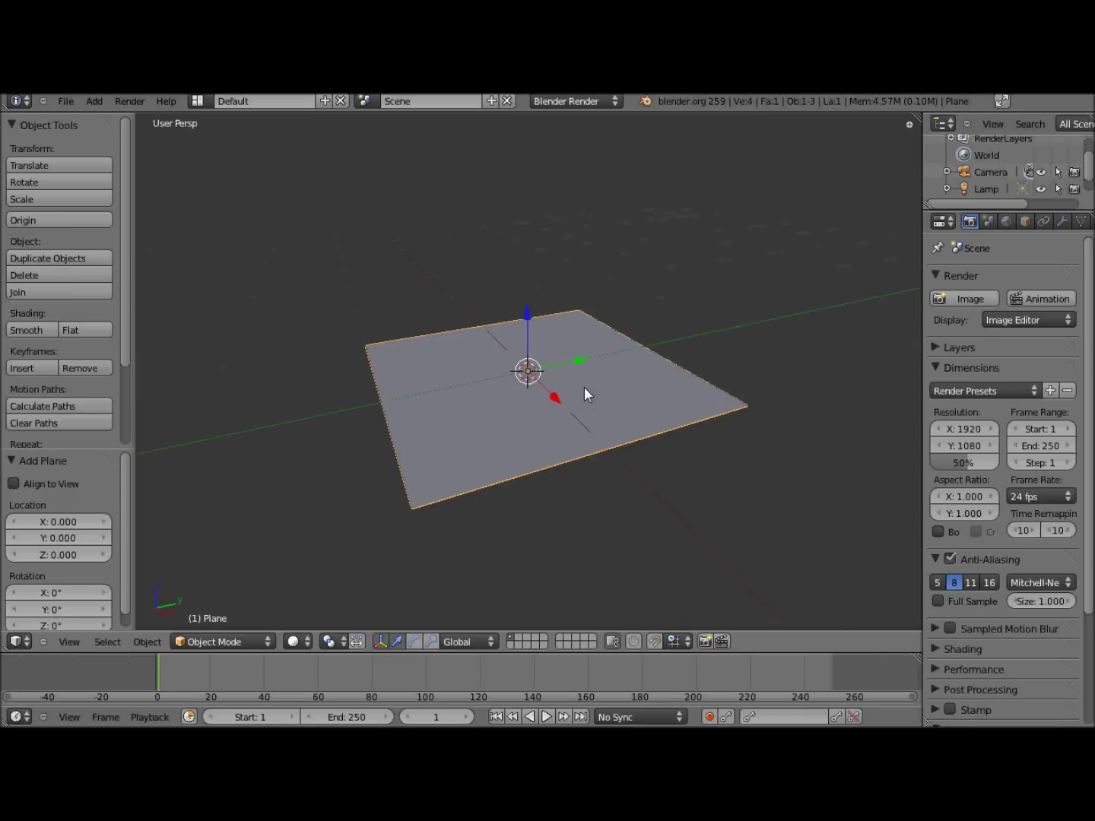
scroll(585, 386, up, 2)
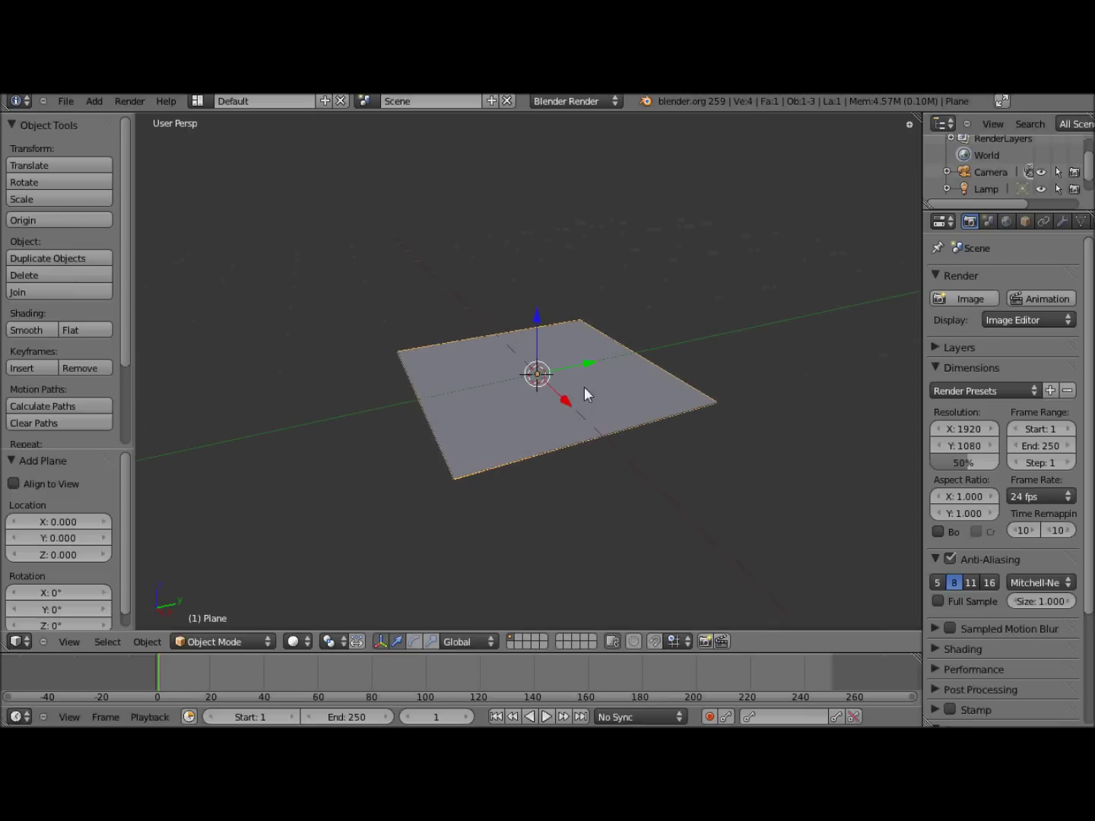
Step: Scale the plane uniformly by about 4.026 and enter Edit Mode
key(s)
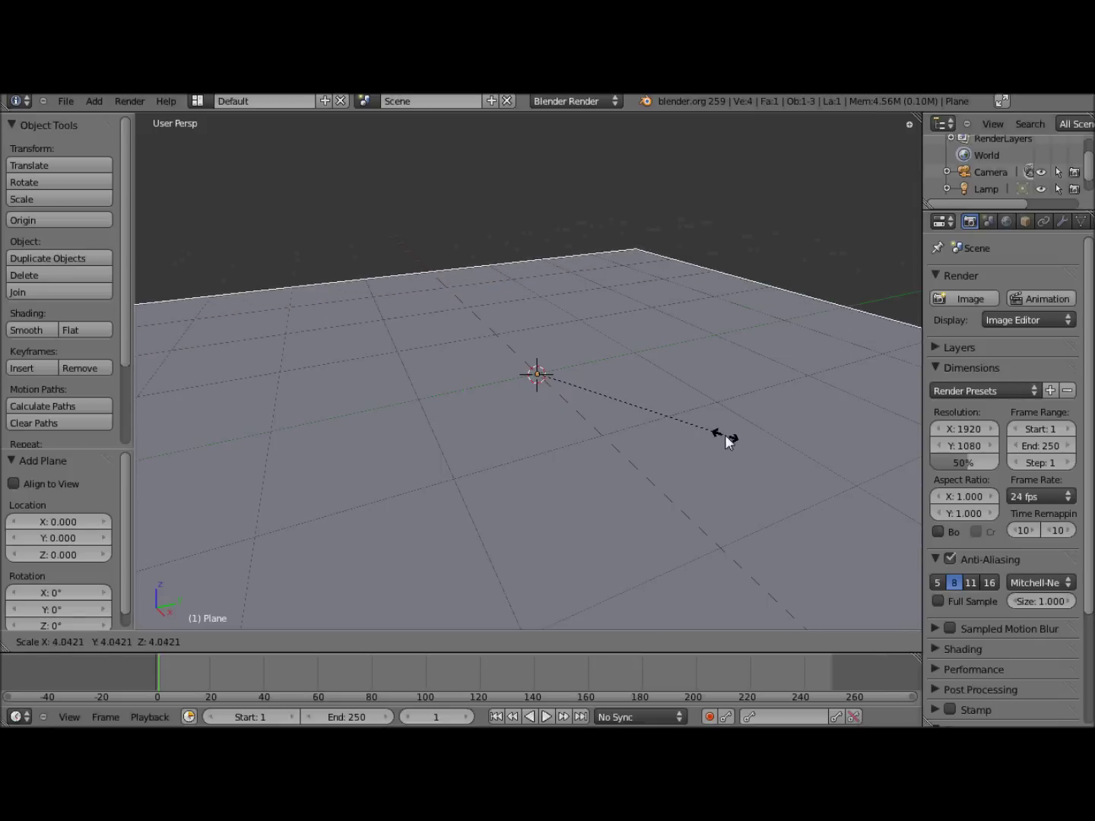
click(725, 434)
scroll(601, 443, down, 3)
scroll(601, 451, down, 1)
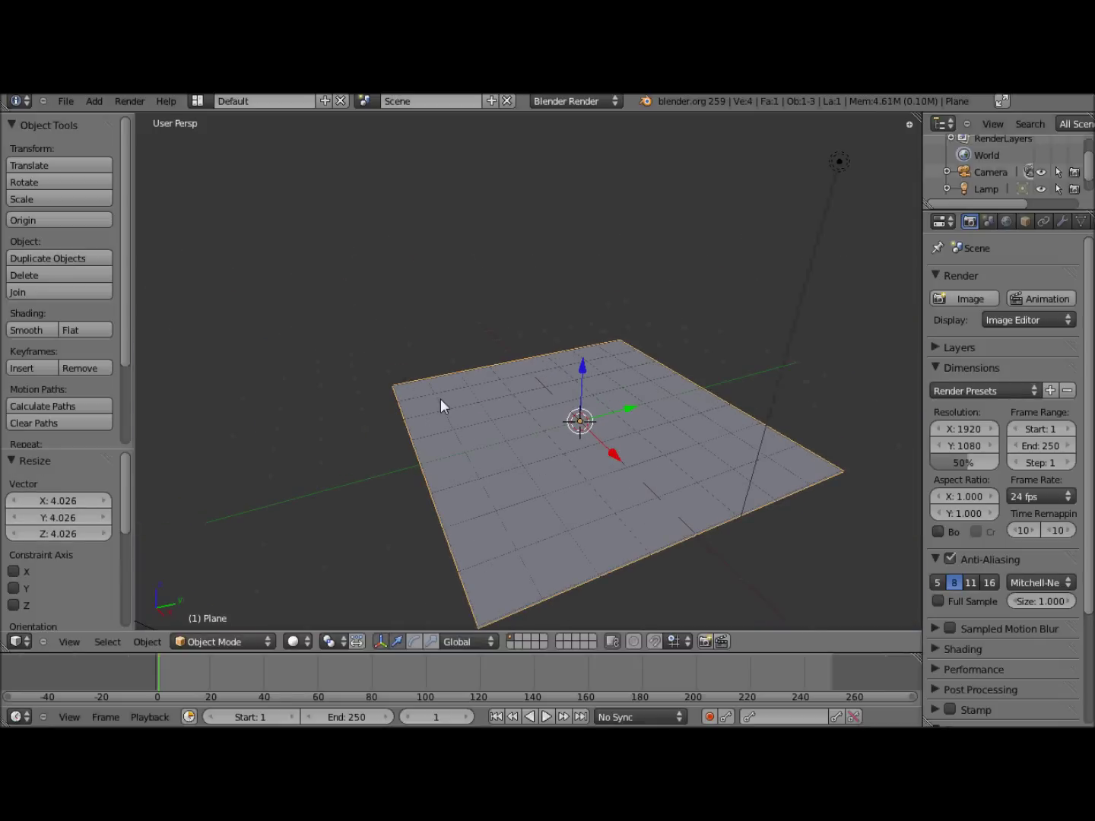
key(Tab)
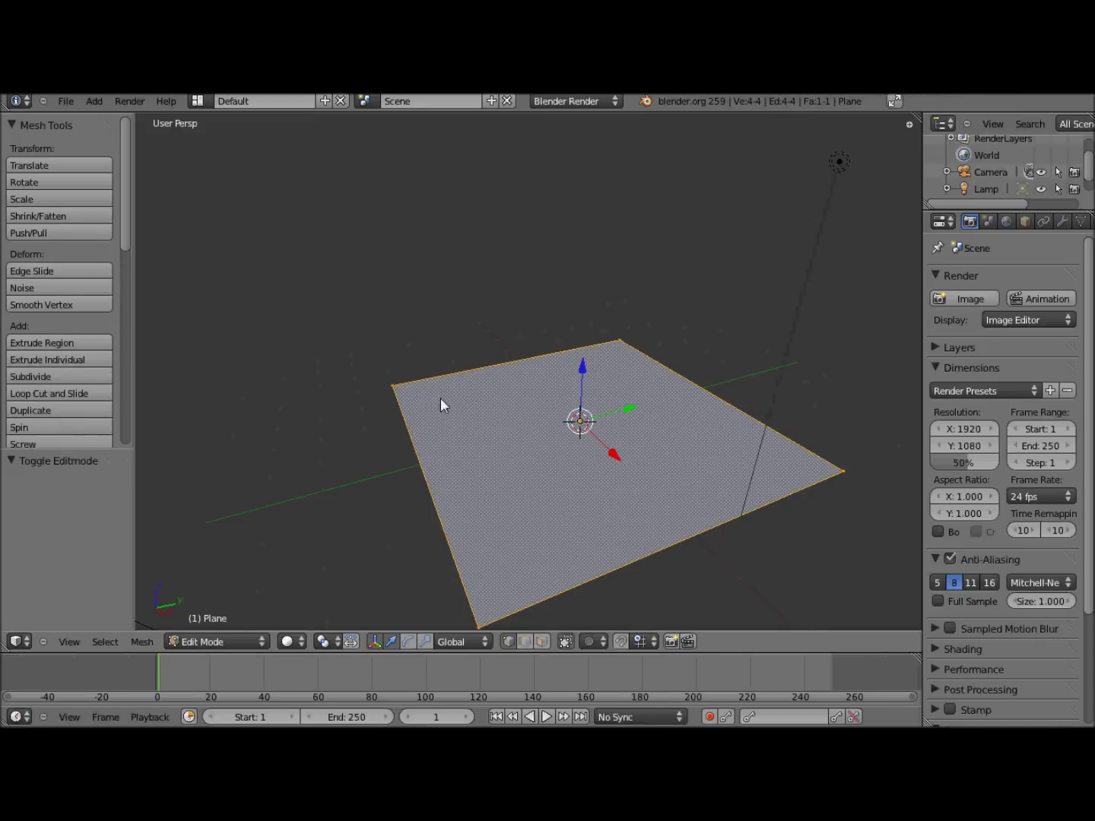
Step: Subdivide the plane with 10 cuts
click(84, 379)
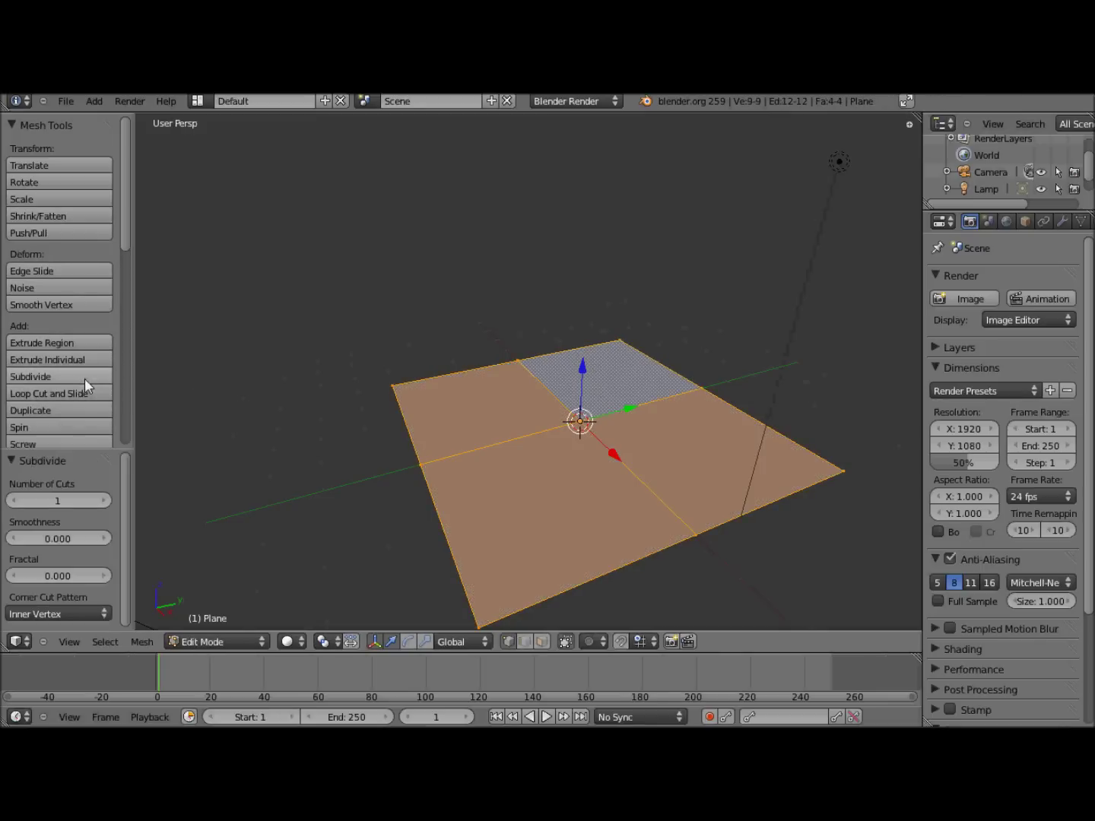
click(74, 499)
text(10)
key(Return)
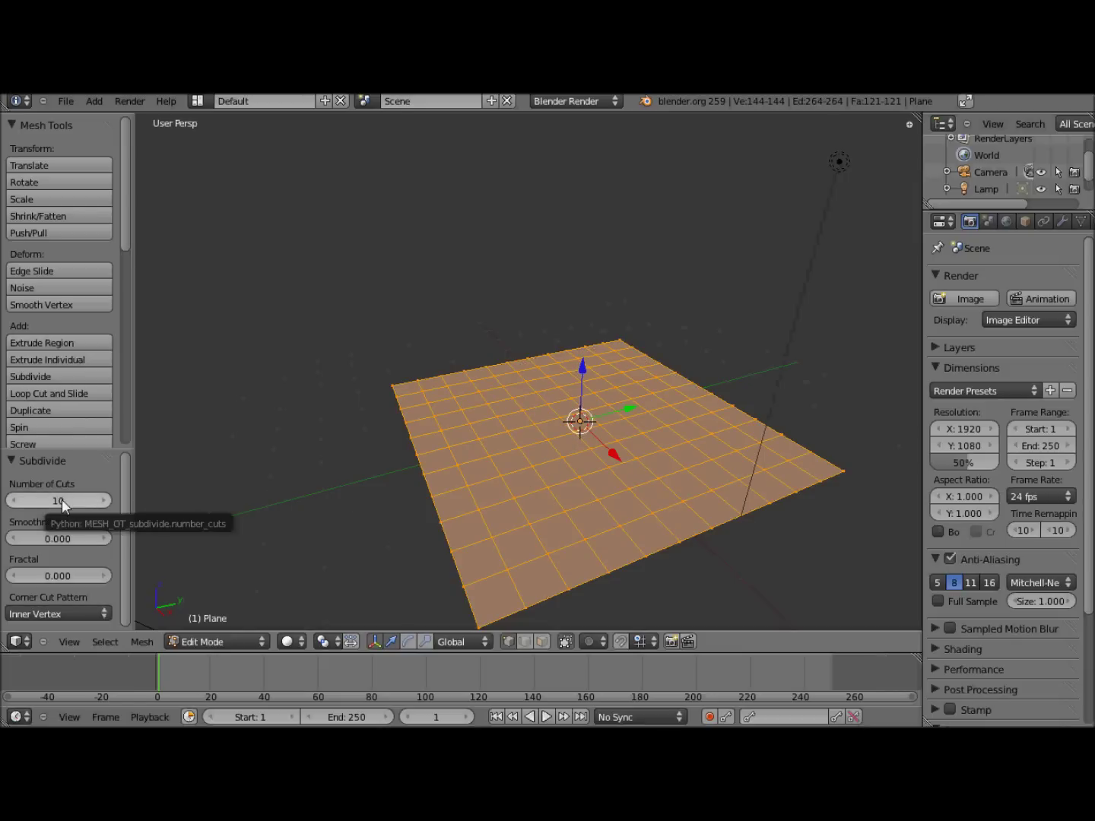
Step: Subdivide again for a 484-face, 529-vertex grid, then deselect all vertices
click(66, 378)
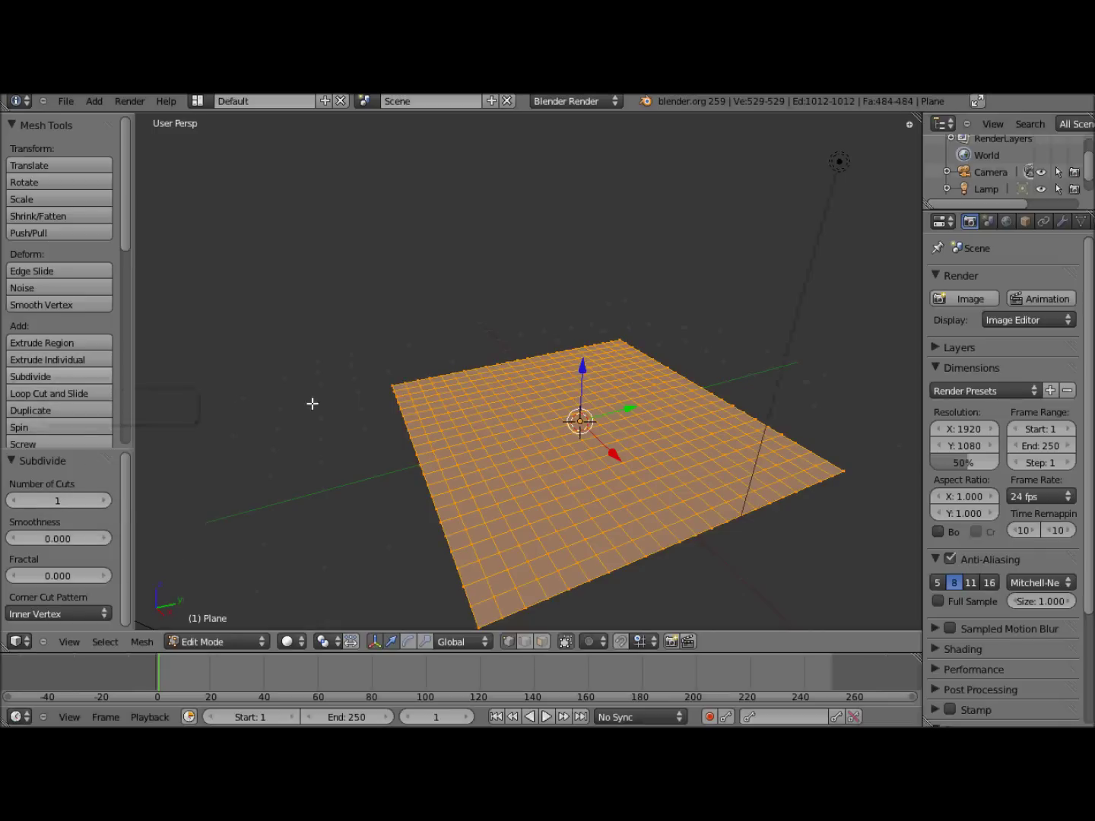
scroll(591, 506, up, 1)
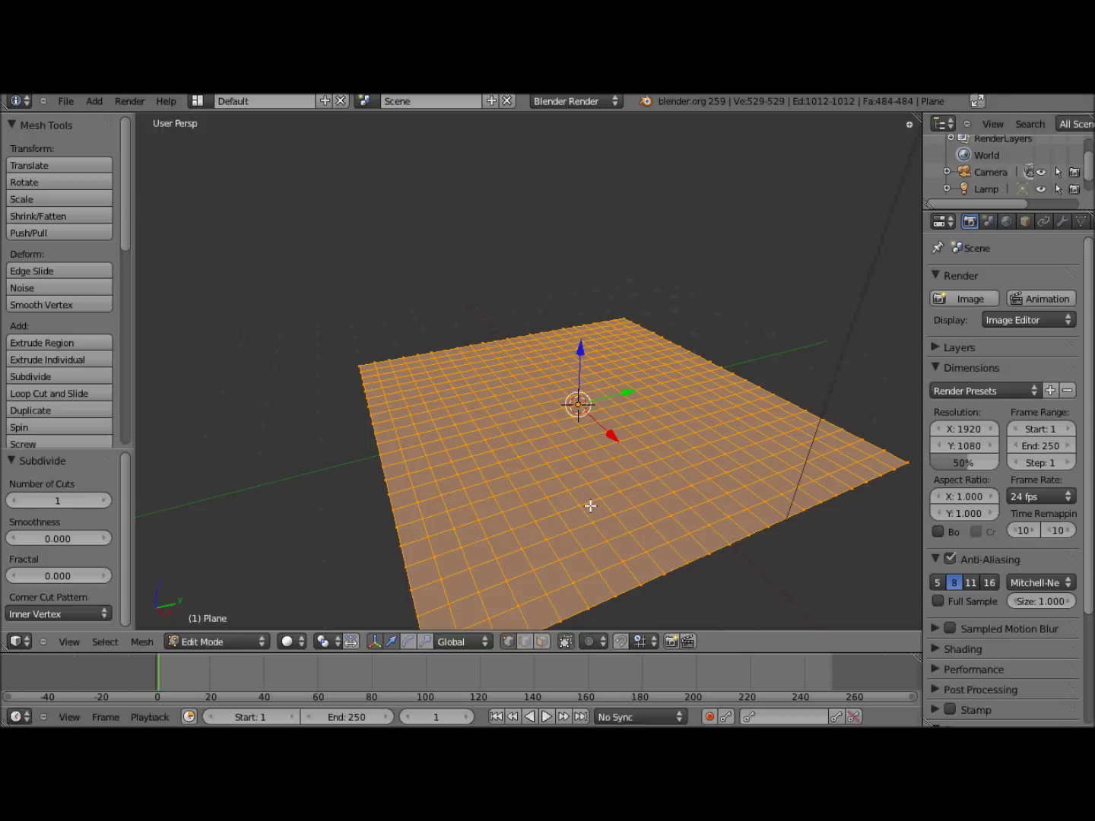
scroll(591, 505, down, 1)
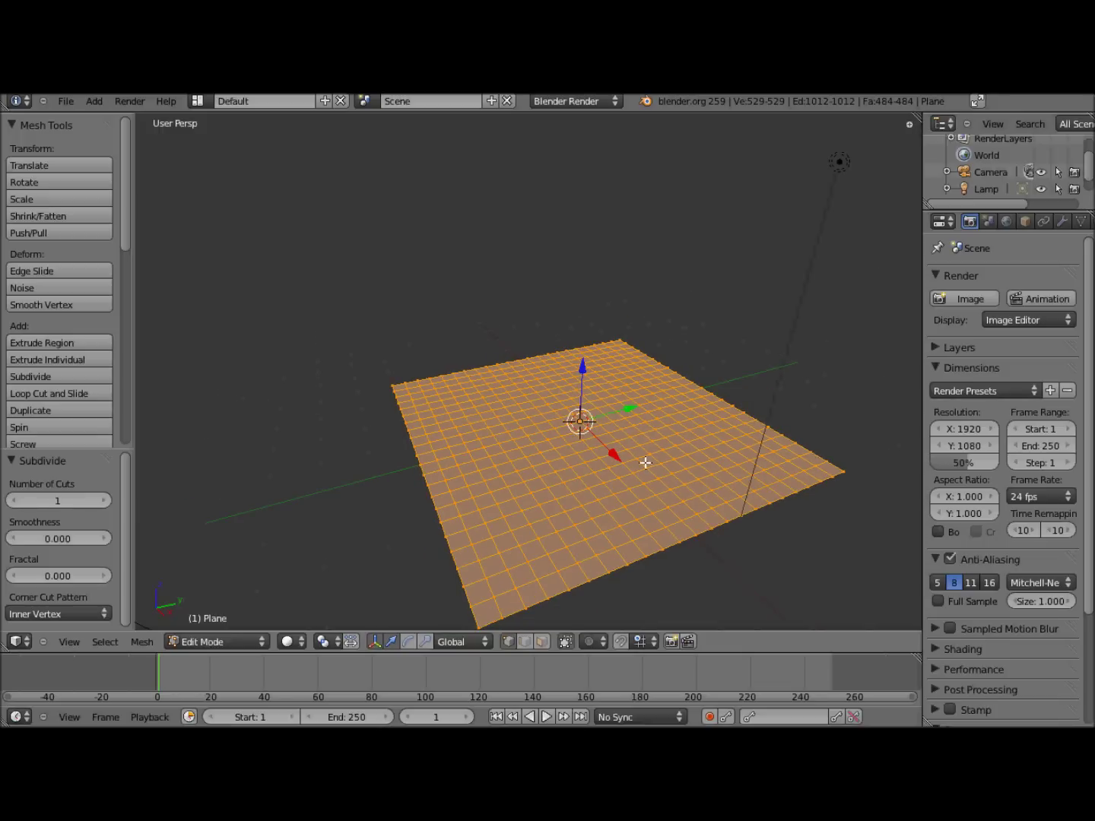
key(a)
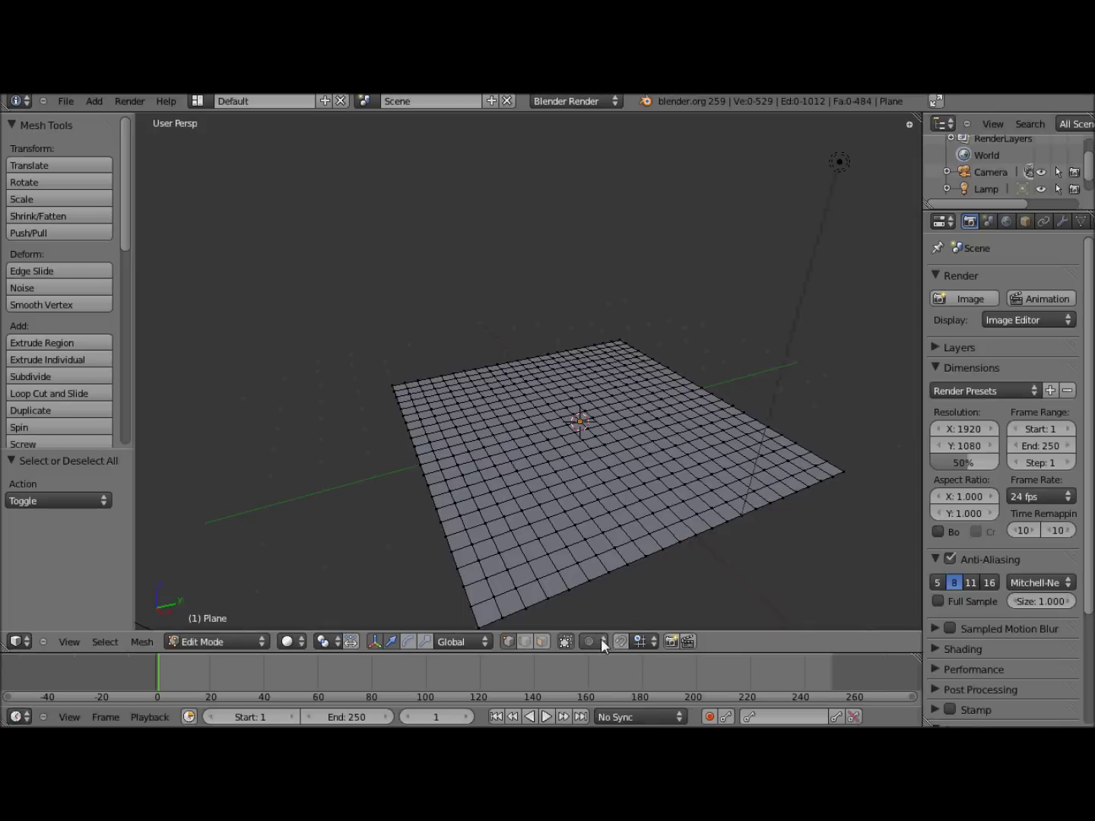
Step: Enable proportional editing with the default smooth falloff
click(600, 642)
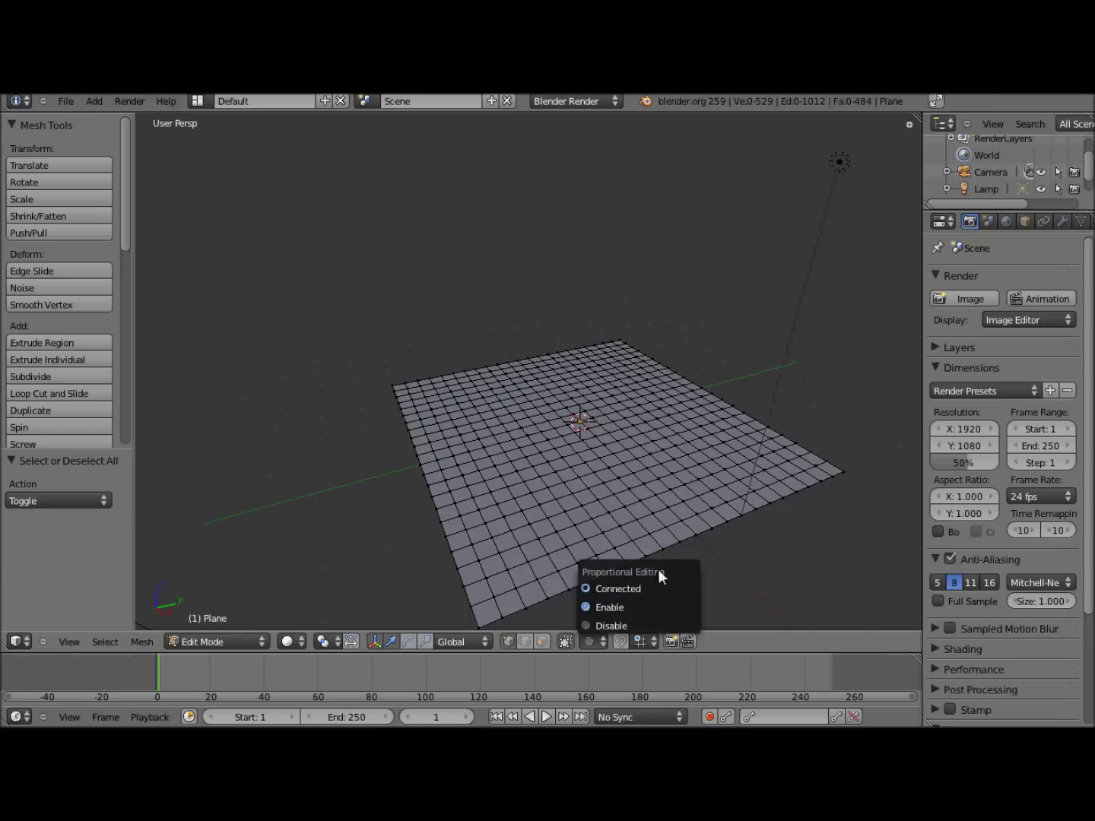
click(620, 607)
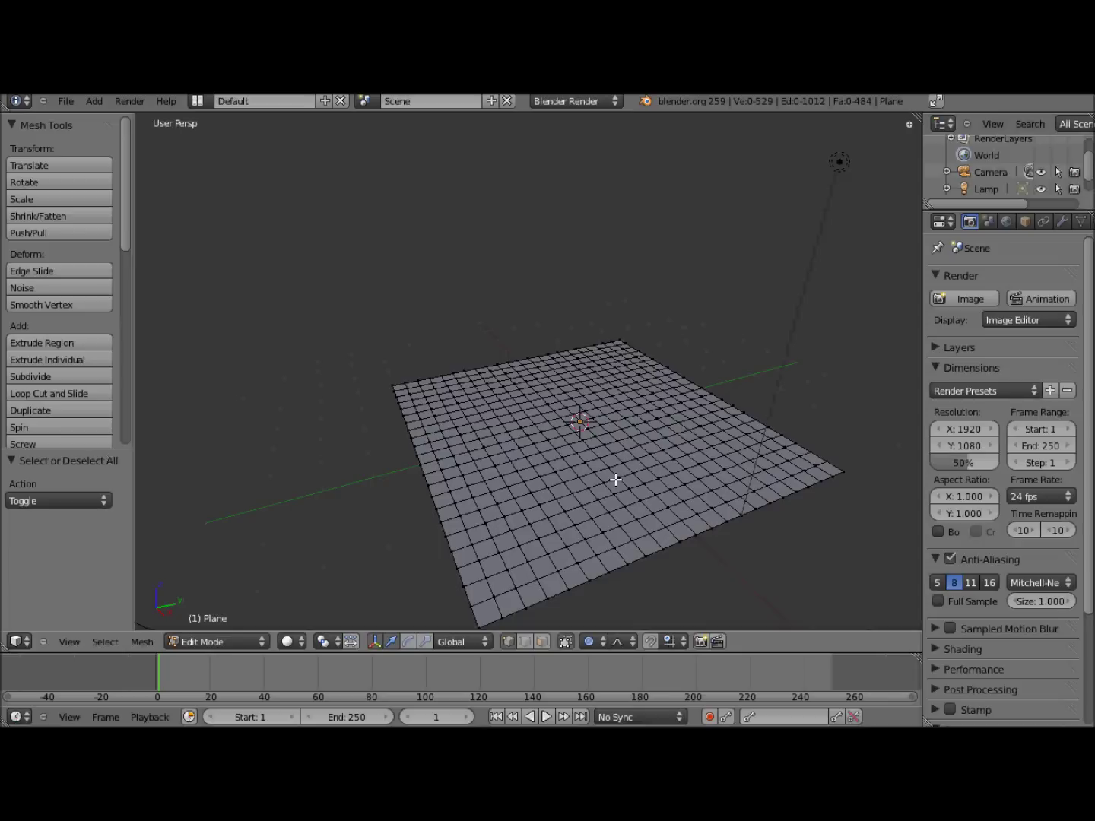
middle_drag(616, 477, 572, 476)
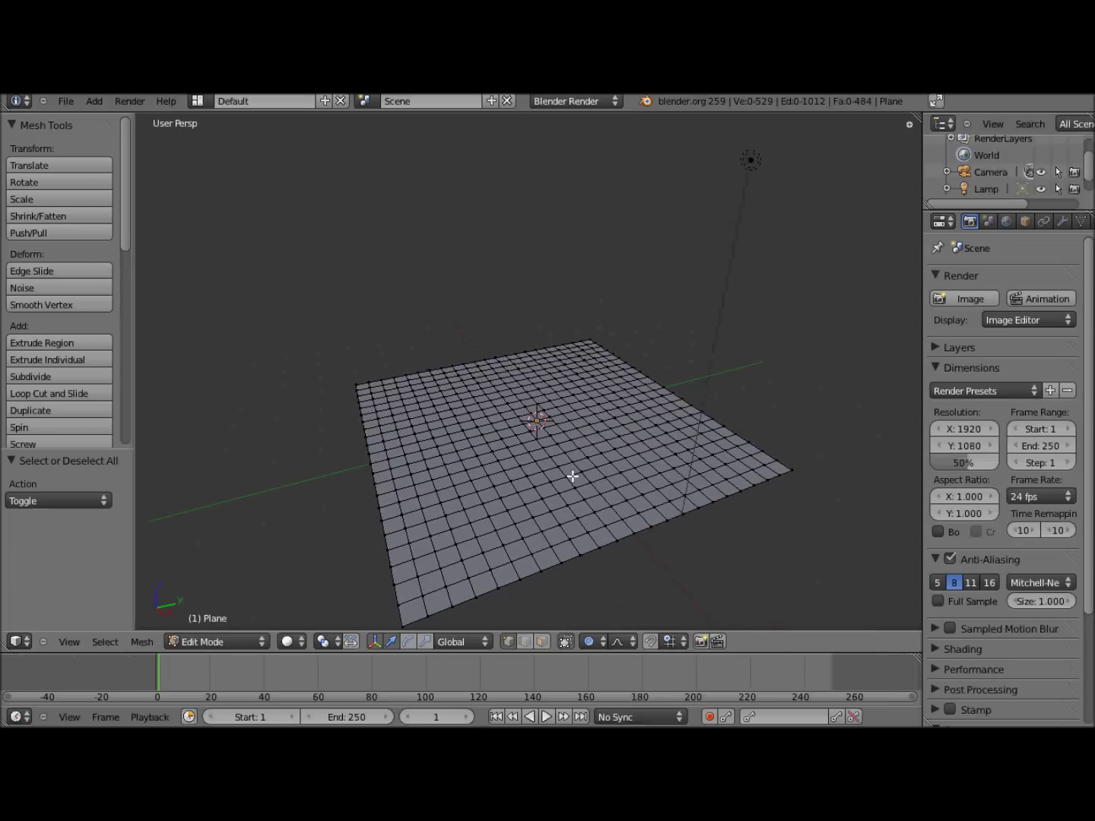
right_click(537, 420)
drag(536, 365, 537, 209)
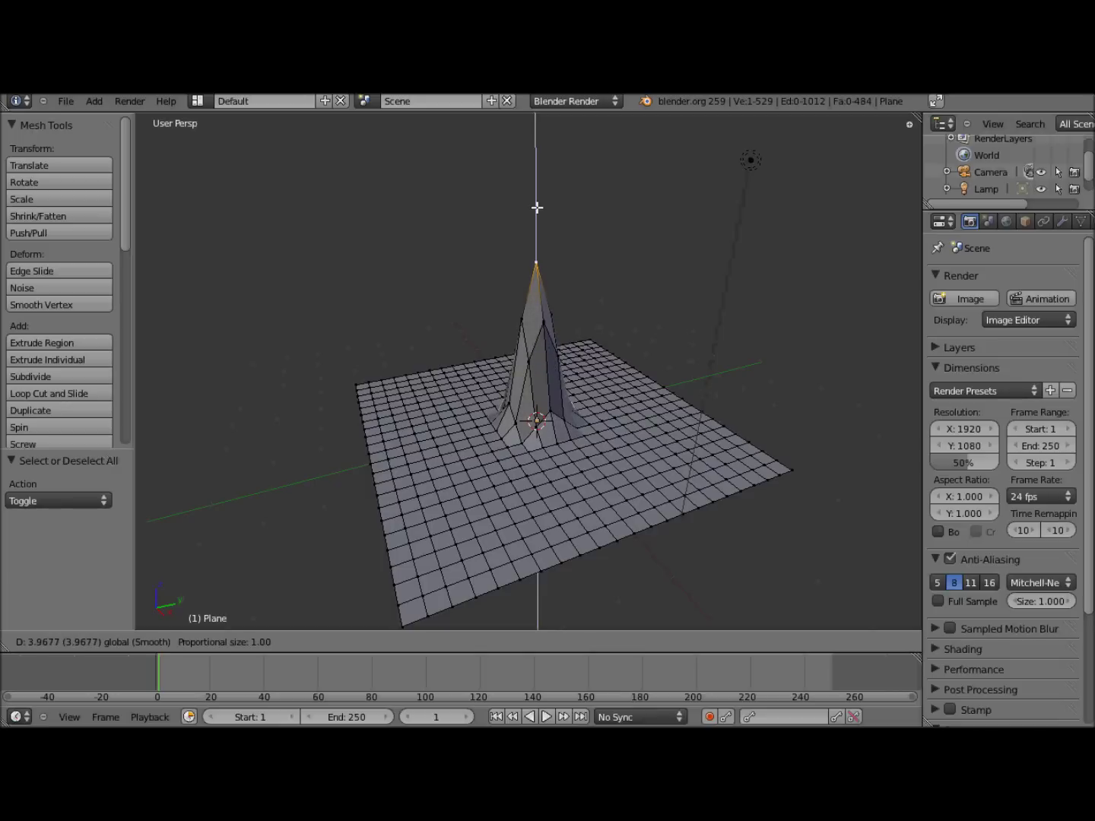
drag(536, 208, 536, 195)
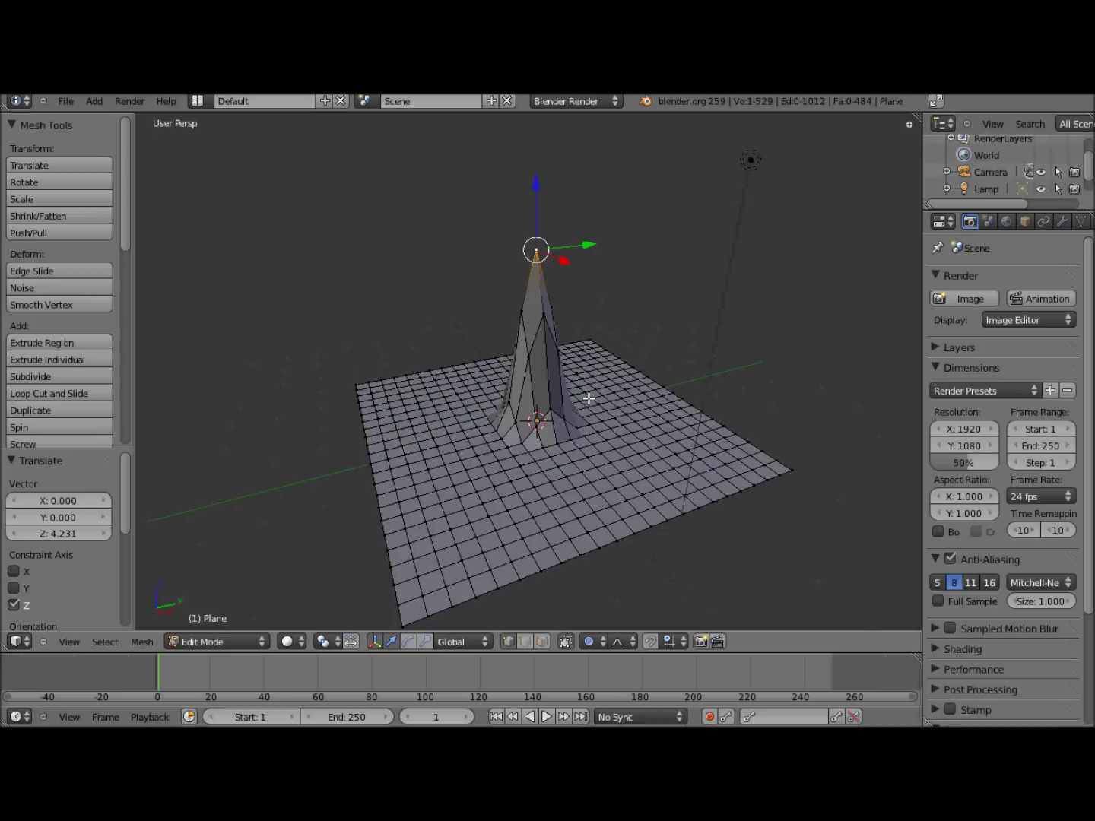
key(ctrl+z)
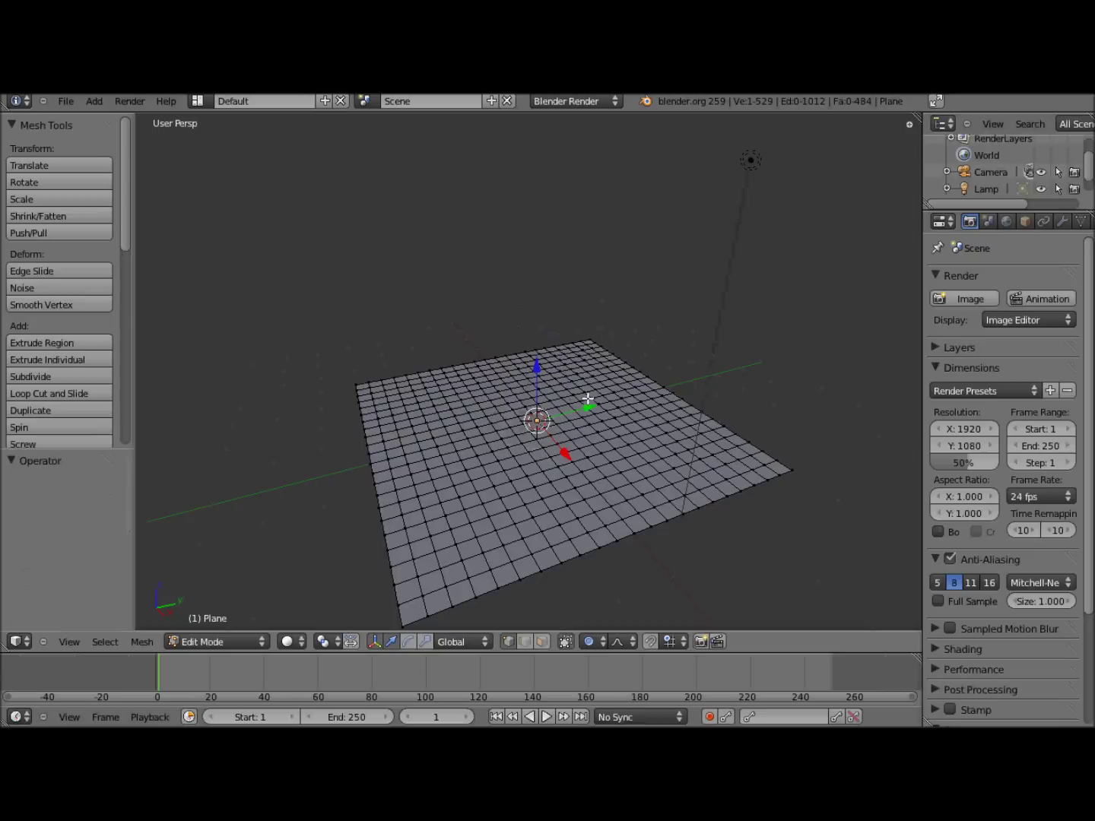
click(602, 644)
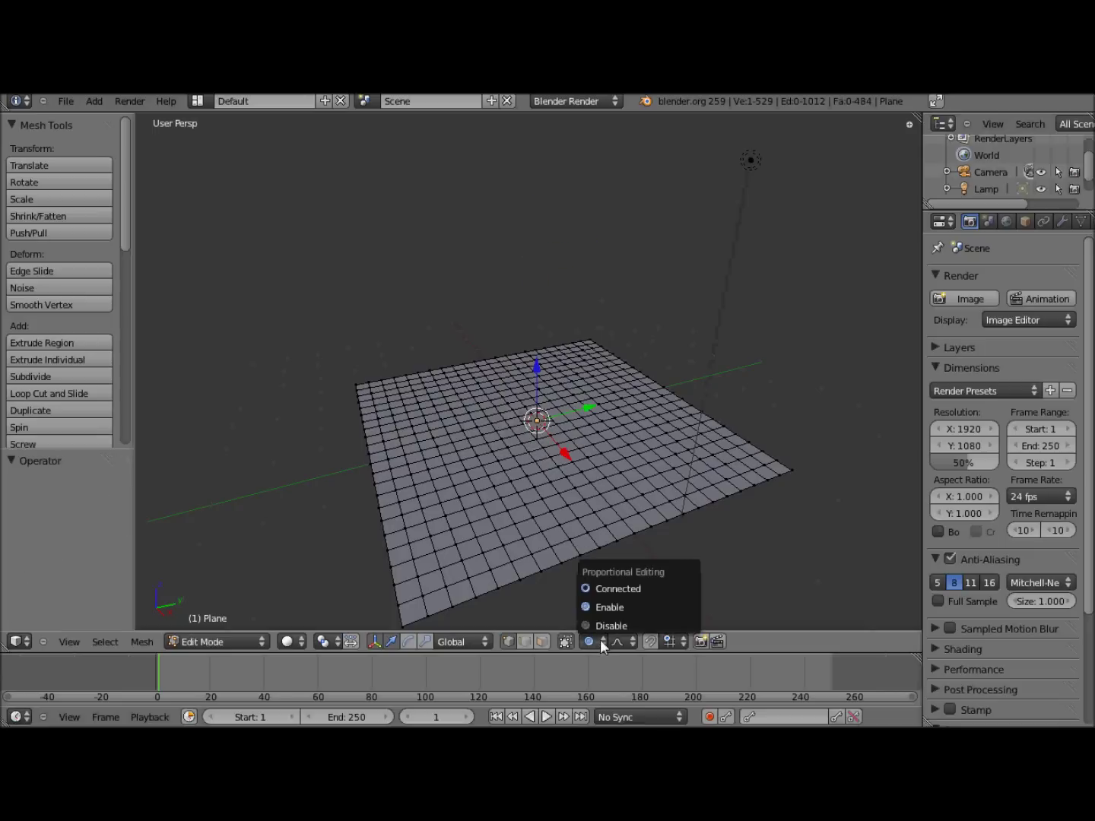
click(599, 626)
drag(538, 365, 537, 188)
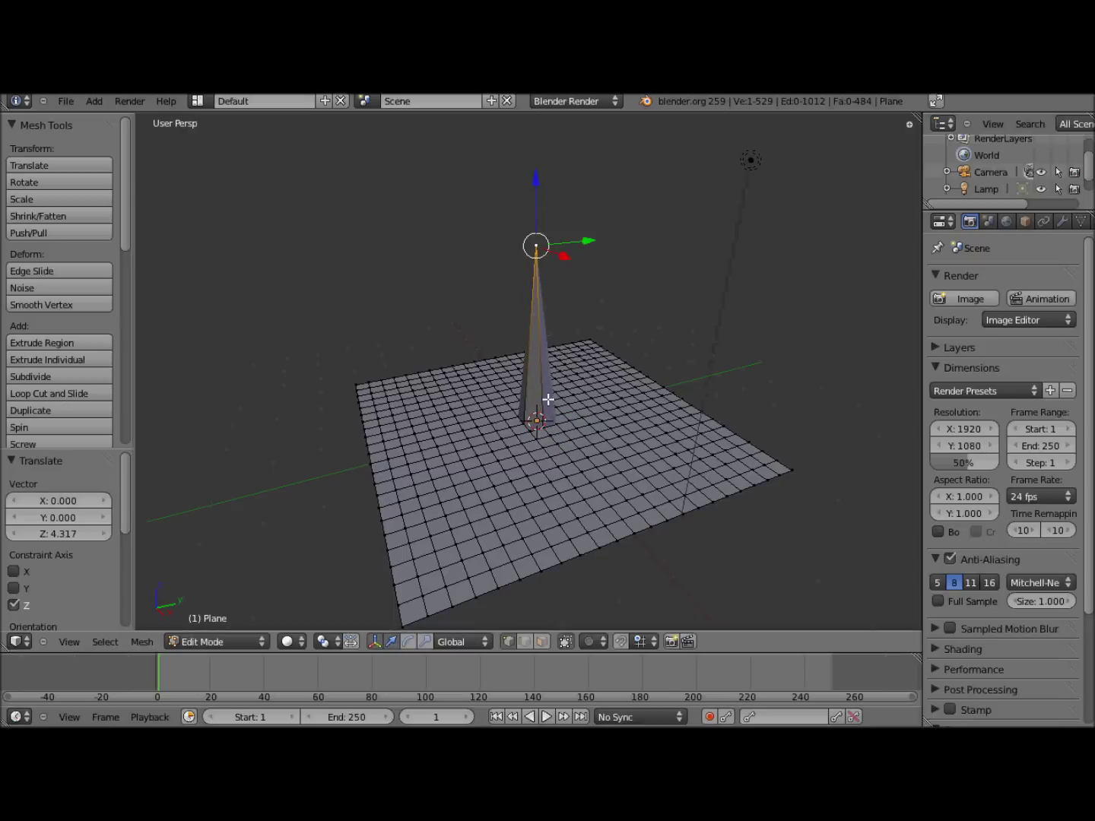
key(ctrl+z)
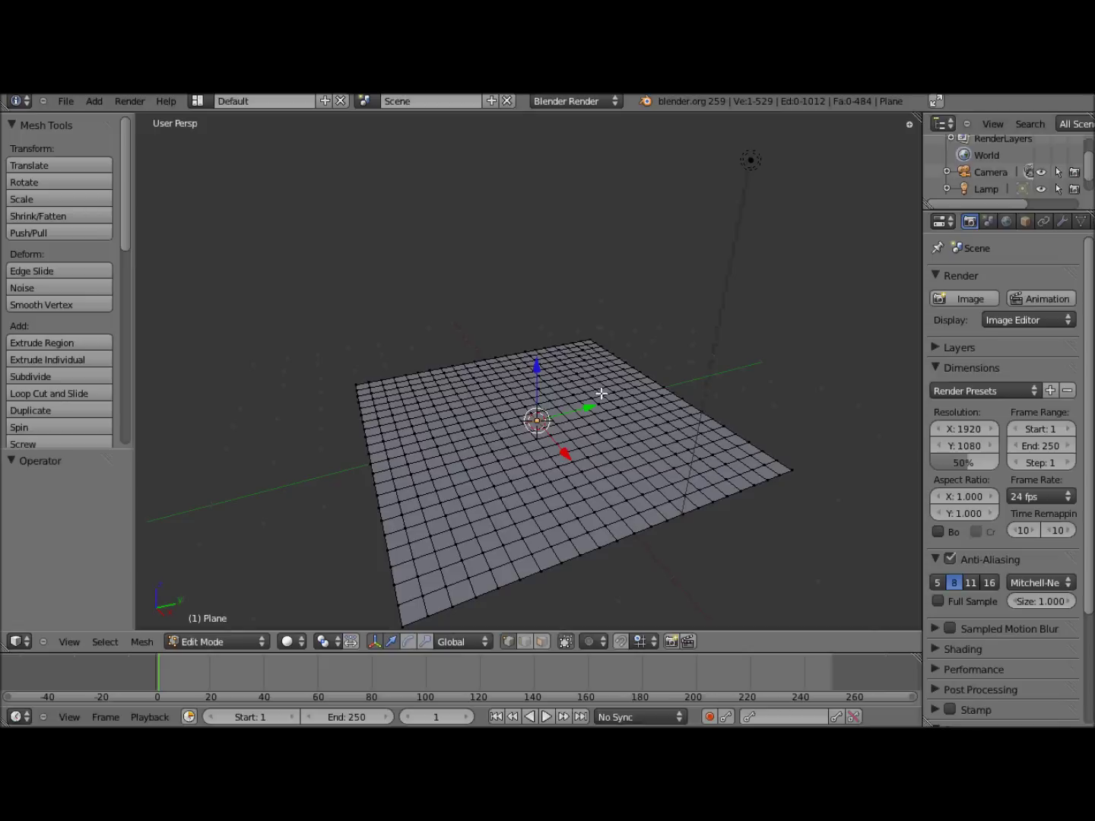
Step: Enable proportional editing with Constant falloff, test-raise the centre, and undo it
click(601, 640)
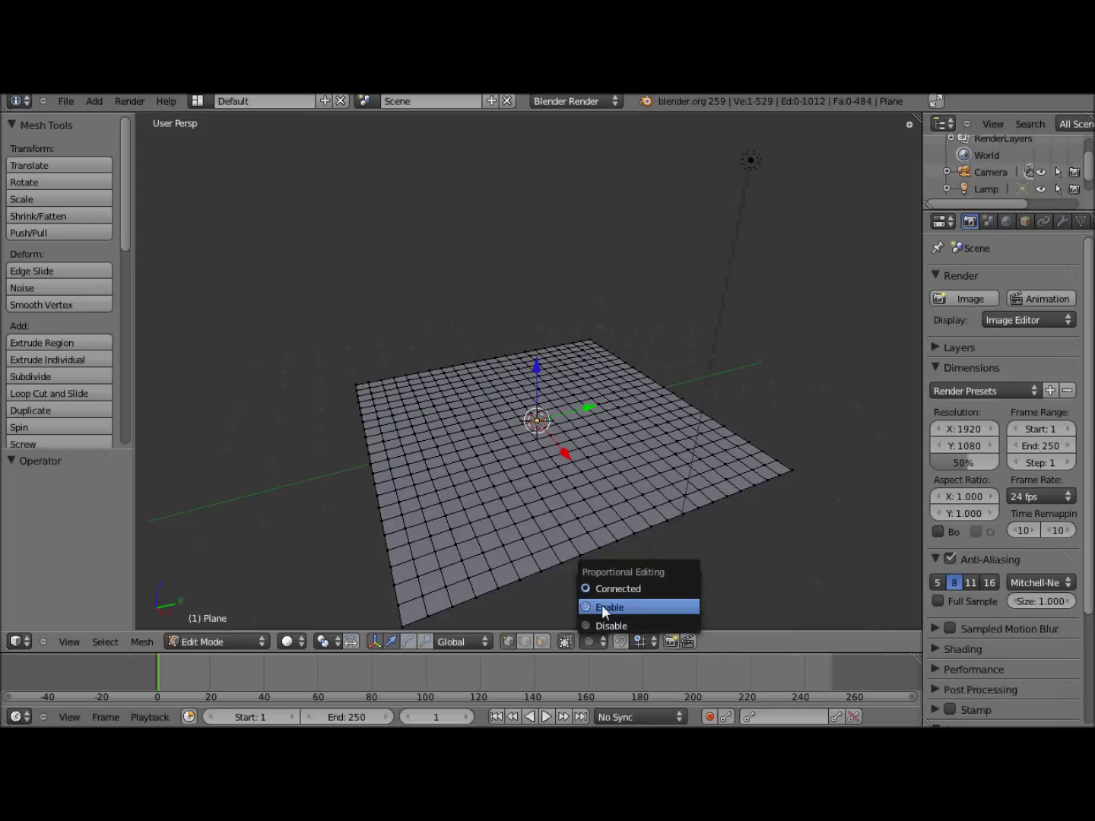
click(602, 605)
click(632, 639)
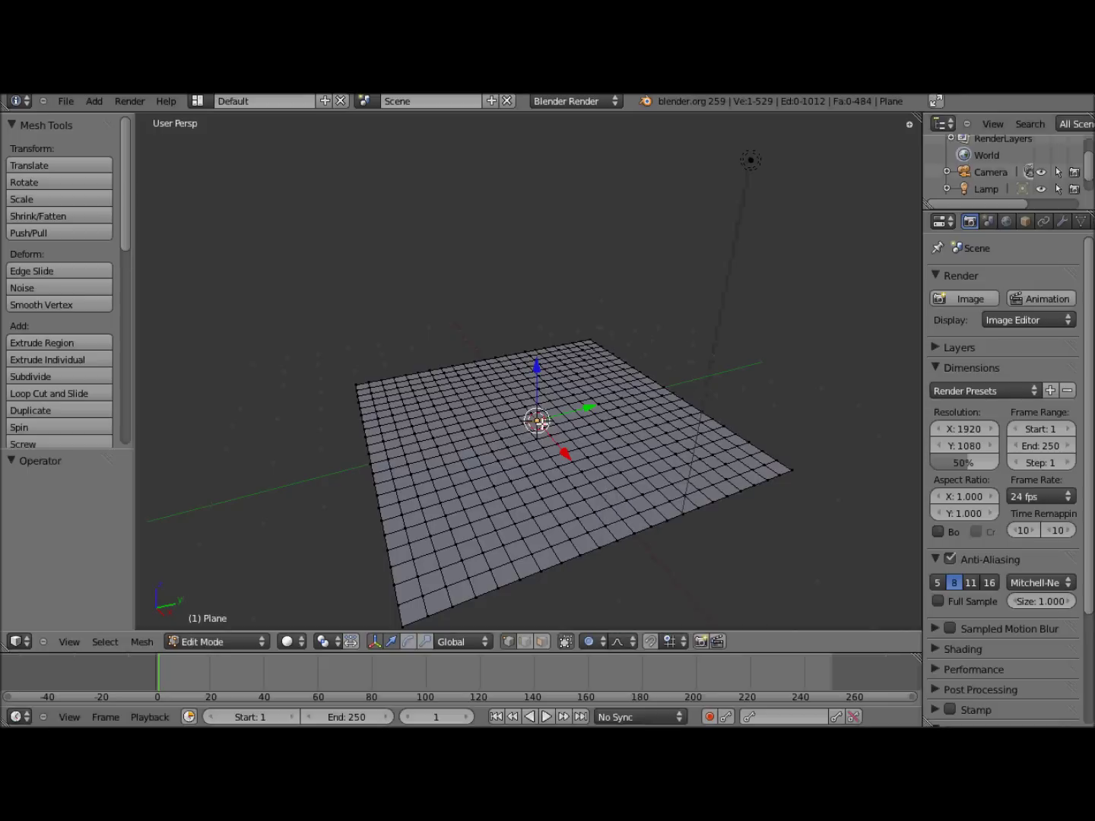
click(627, 642)
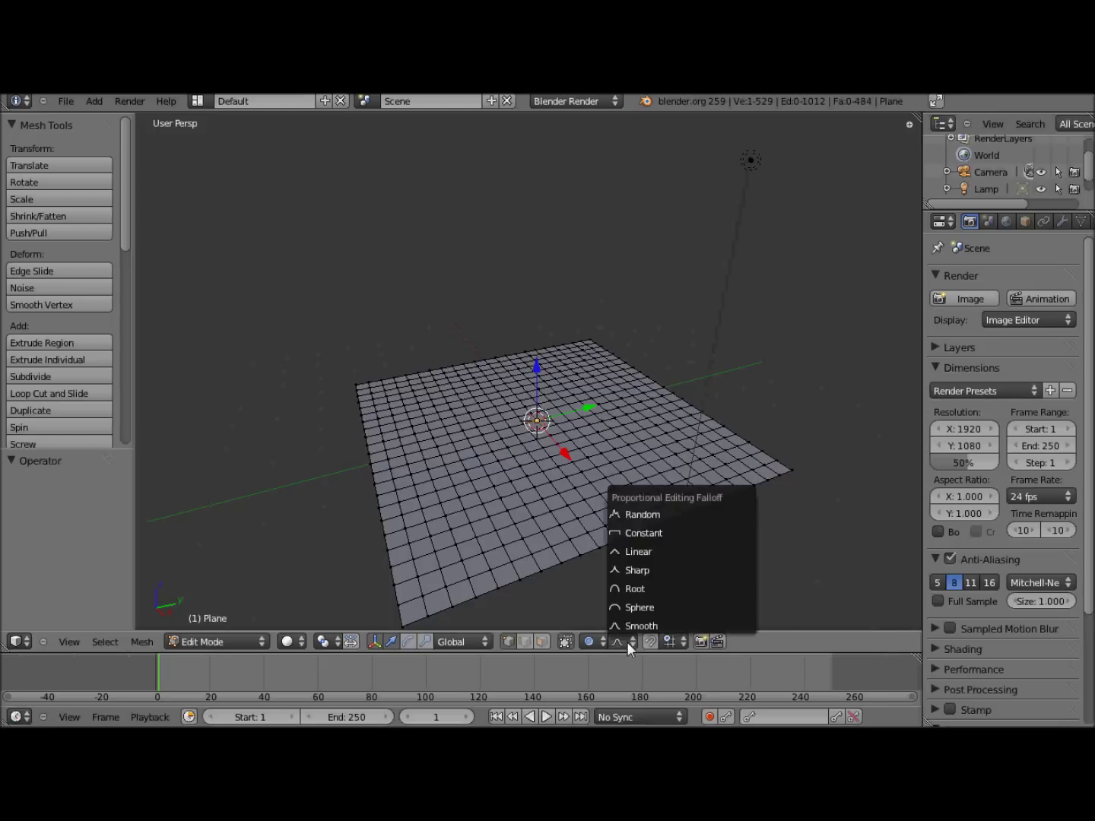
click(637, 532)
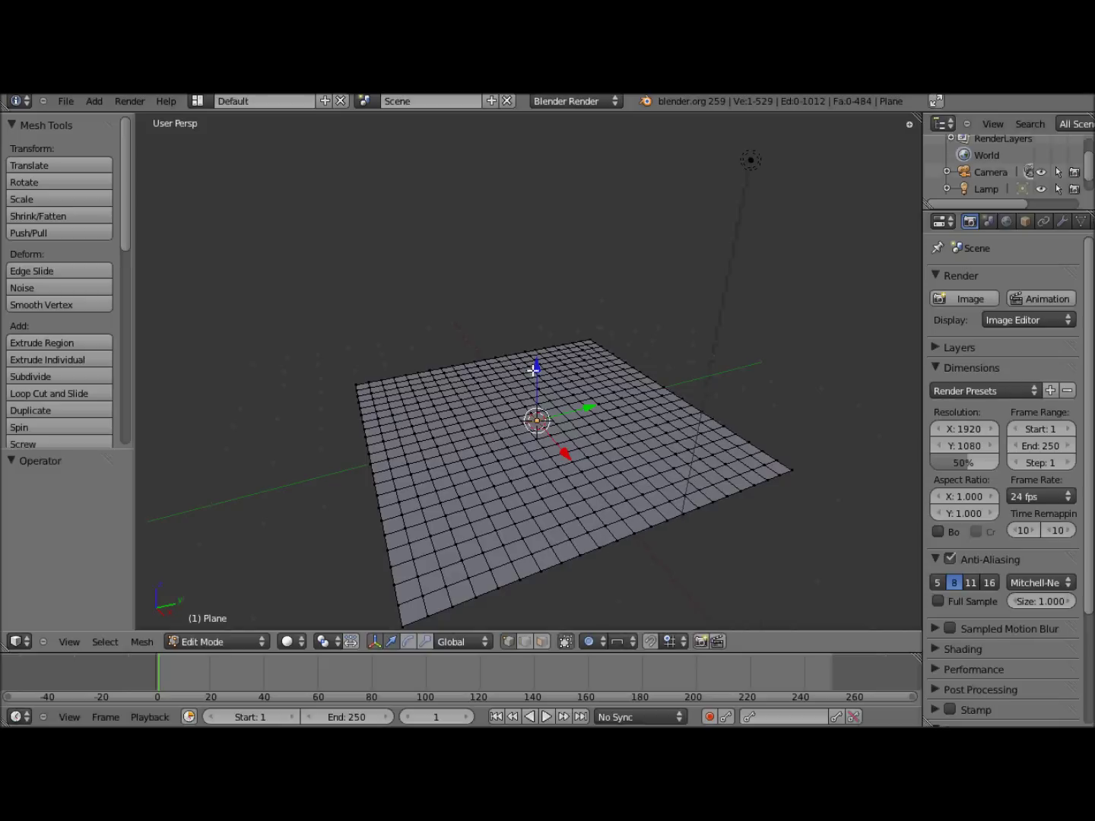
drag(537, 365, 538, 324)
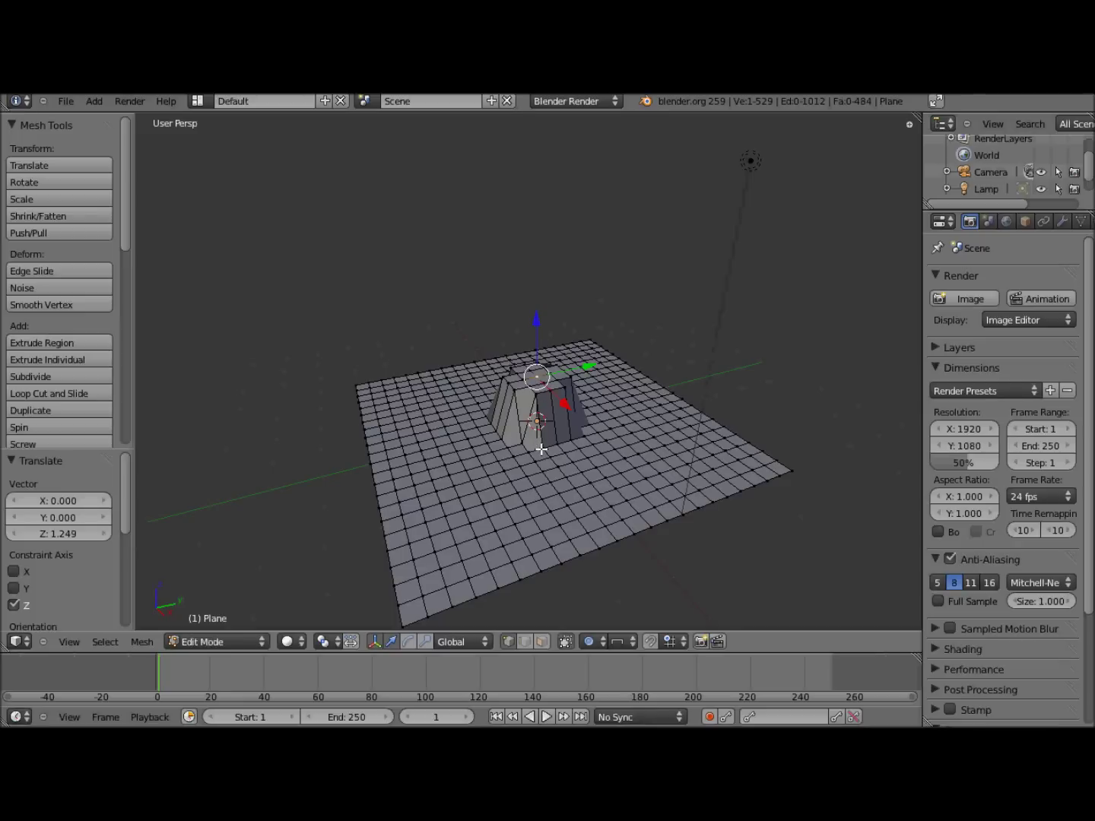
key(ctrl+z)
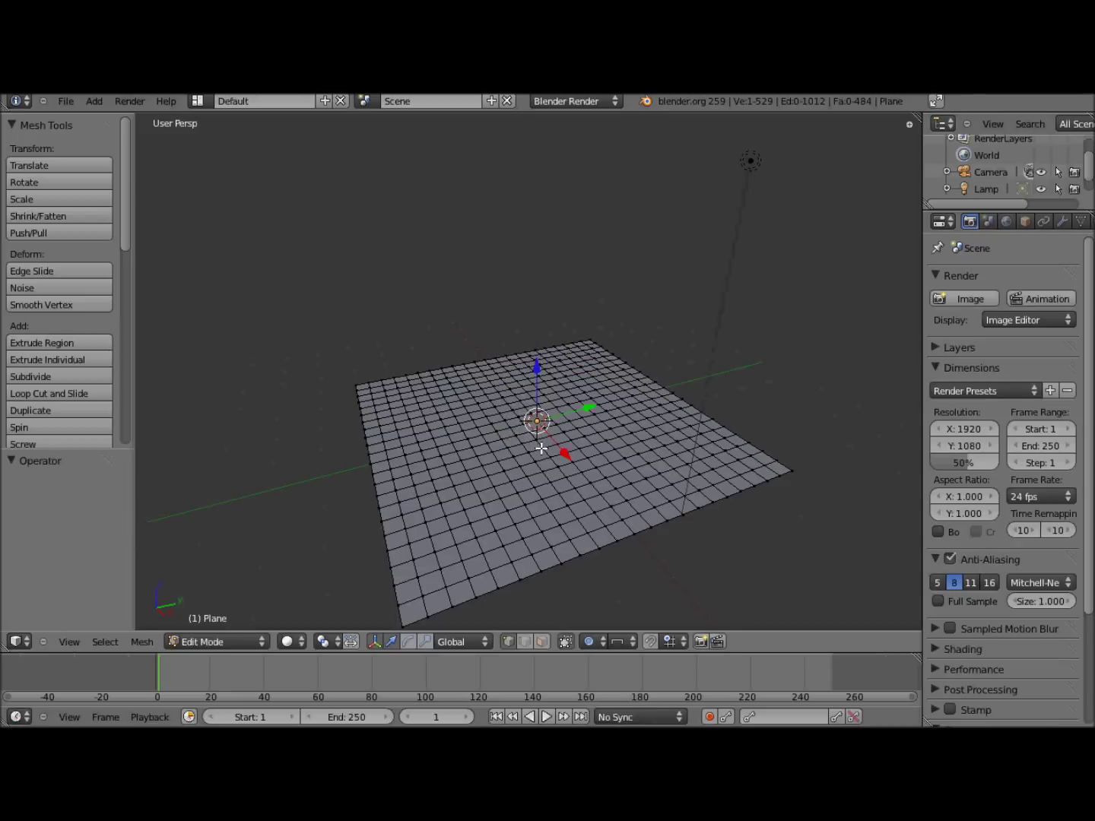
Step: Resize the proportional influence to 2.85 during a move of the grid centre, then undo
key(g)
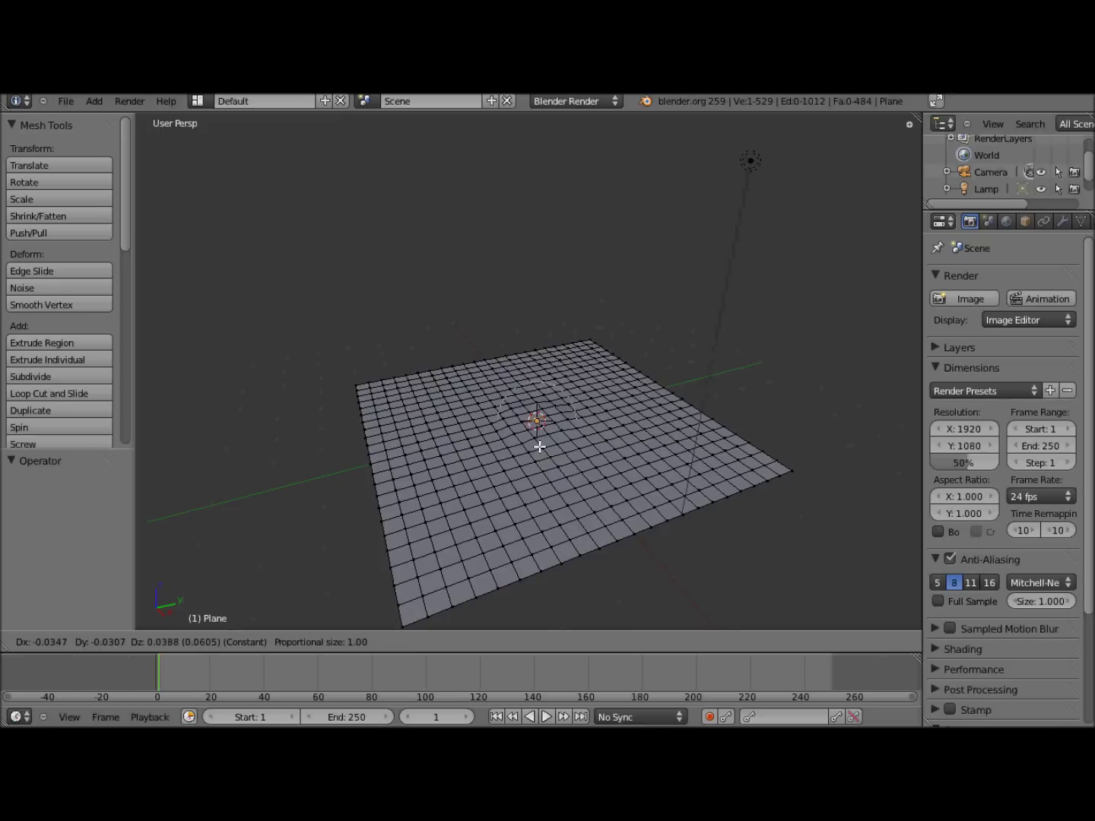
scroll(540, 447, down, 3)
scroll(540, 448, down, 4)
scroll(540, 448, down, 5)
scroll(540, 448, down, 4)
scroll(539, 448, up, 5)
scroll(540, 448, down, 6)
scroll(540, 447, down, 2)
scroll(539, 448, down, 3)
scroll(540, 447, down, 2)
scroll(540, 447, down, 1)
scroll(540, 447, up, 5)
scroll(540, 448, up, 1)
scroll(540, 448, up, 2)
scroll(540, 447, up, 1)
scroll(540, 447, up, 2)
scroll(540, 447, up, 4)
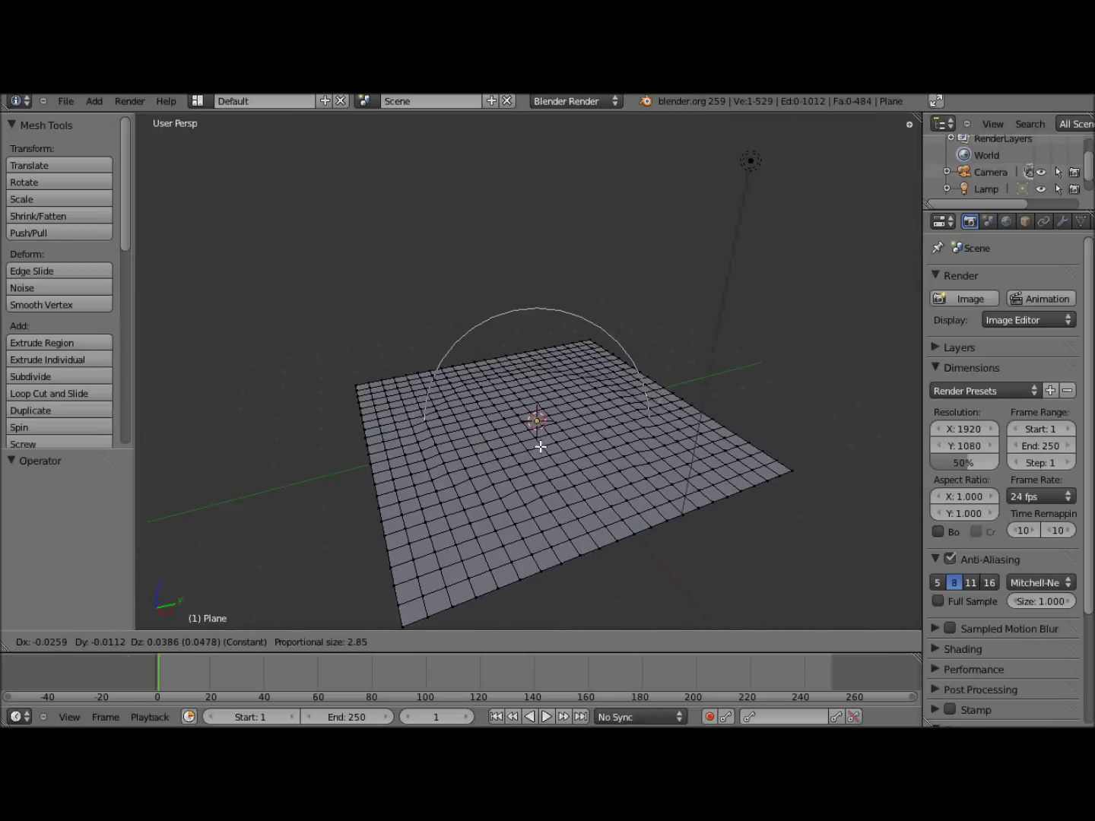
scroll(539, 448, up, 2)
scroll(540, 448, down, 2)
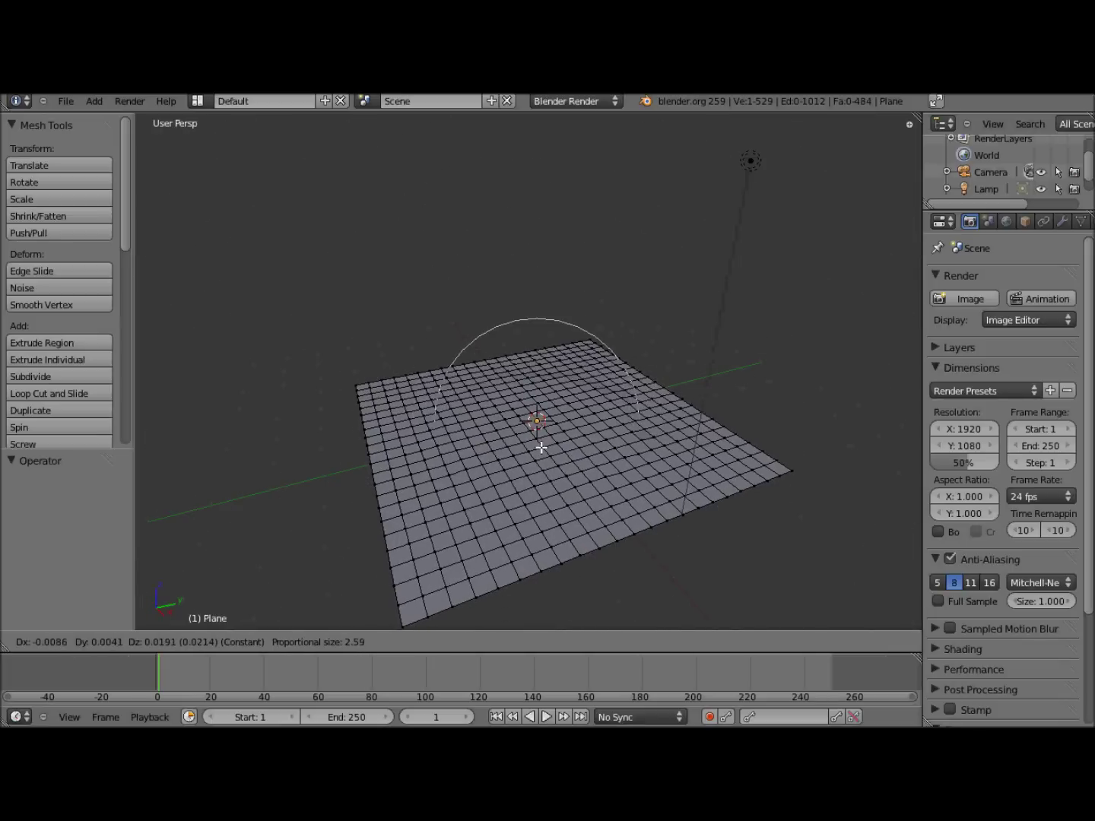
scroll(540, 447, down, 1)
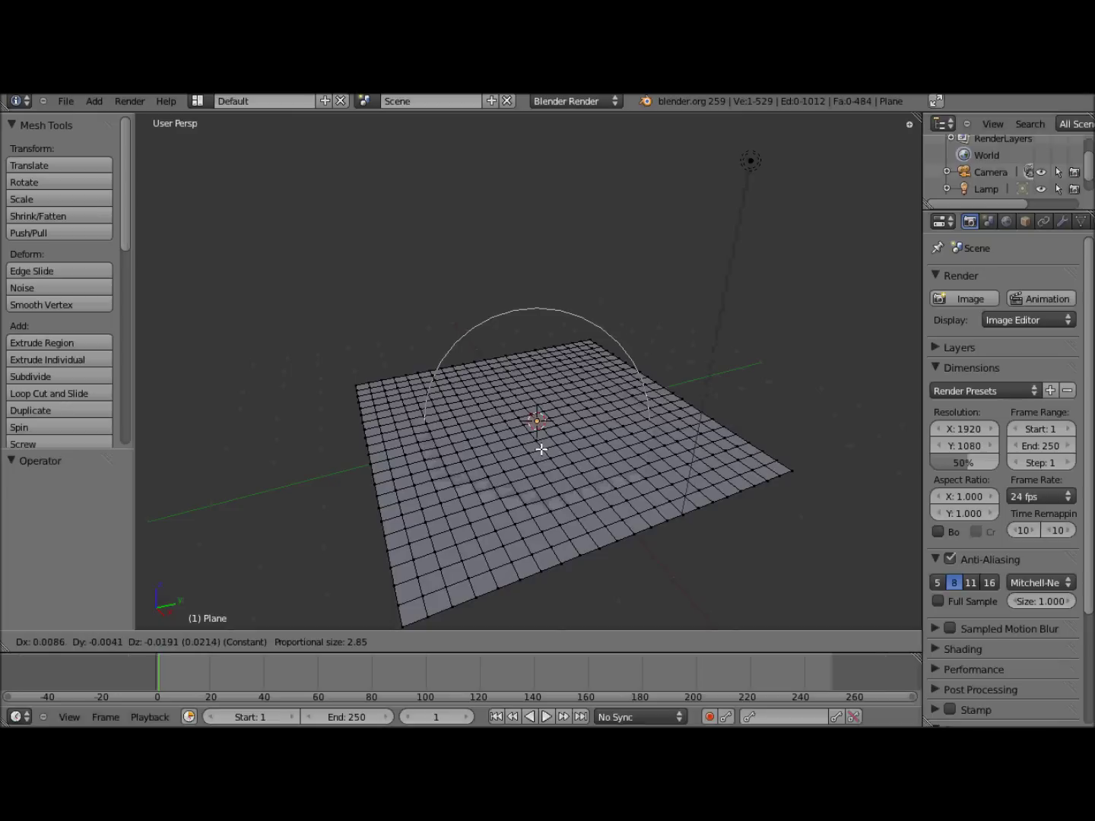
click(540, 445)
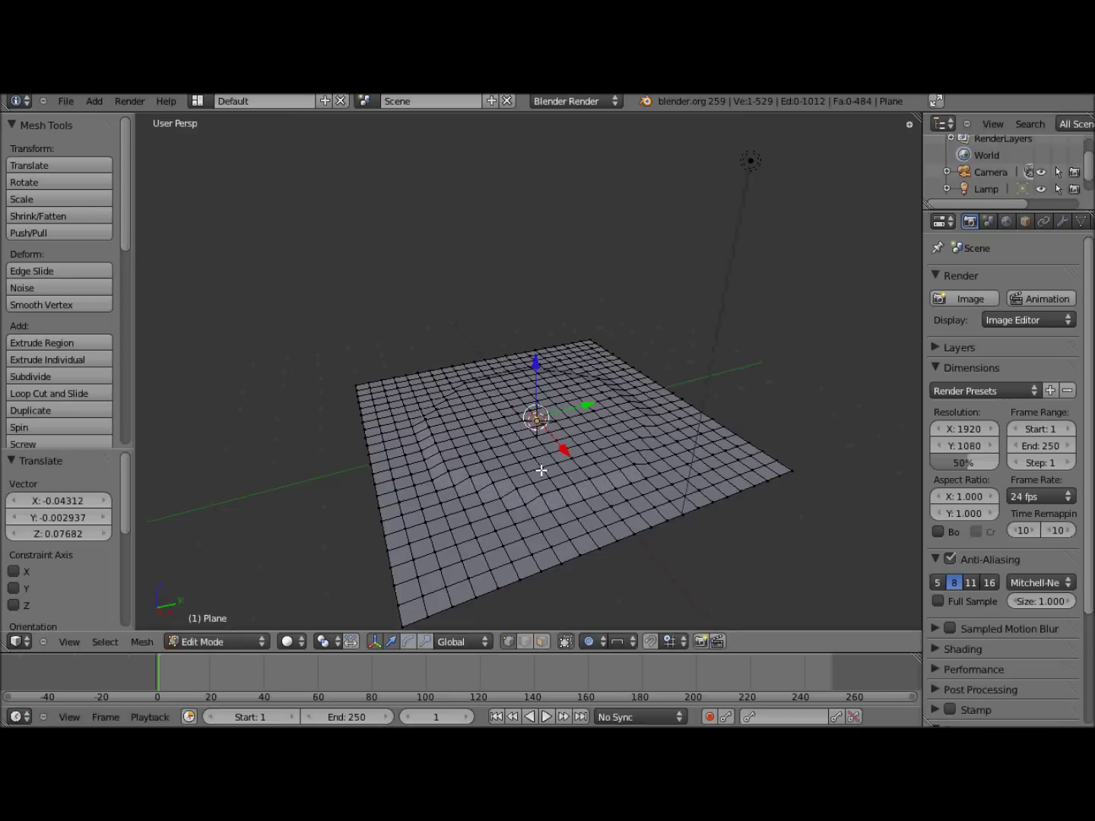
key(ctrl+z)
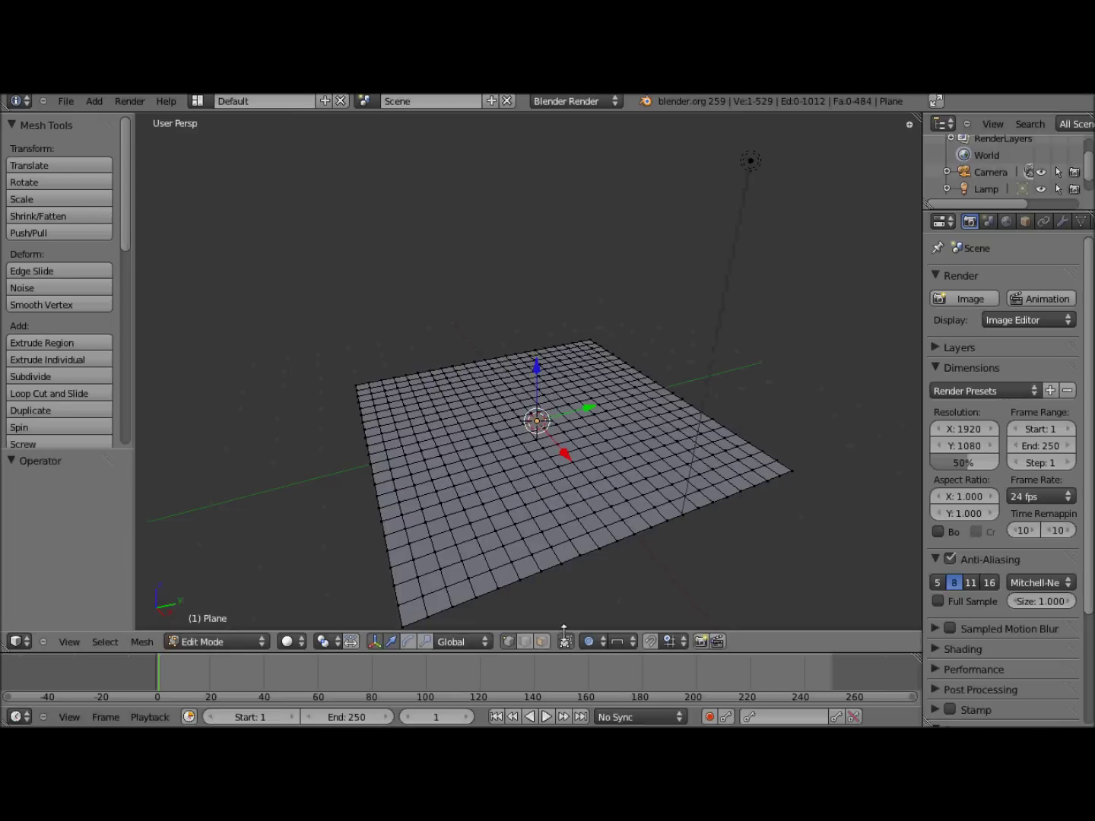
Step: Switch the proportional falloff to Random
click(633, 642)
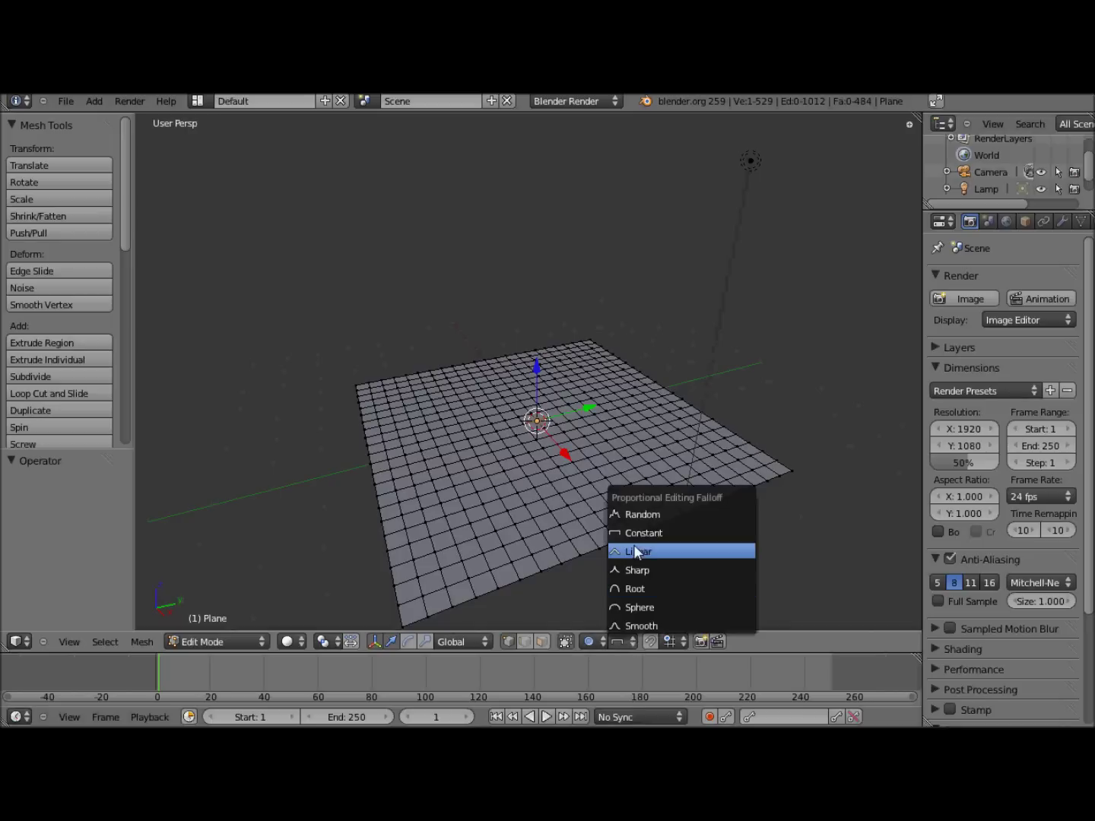
click(641, 513)
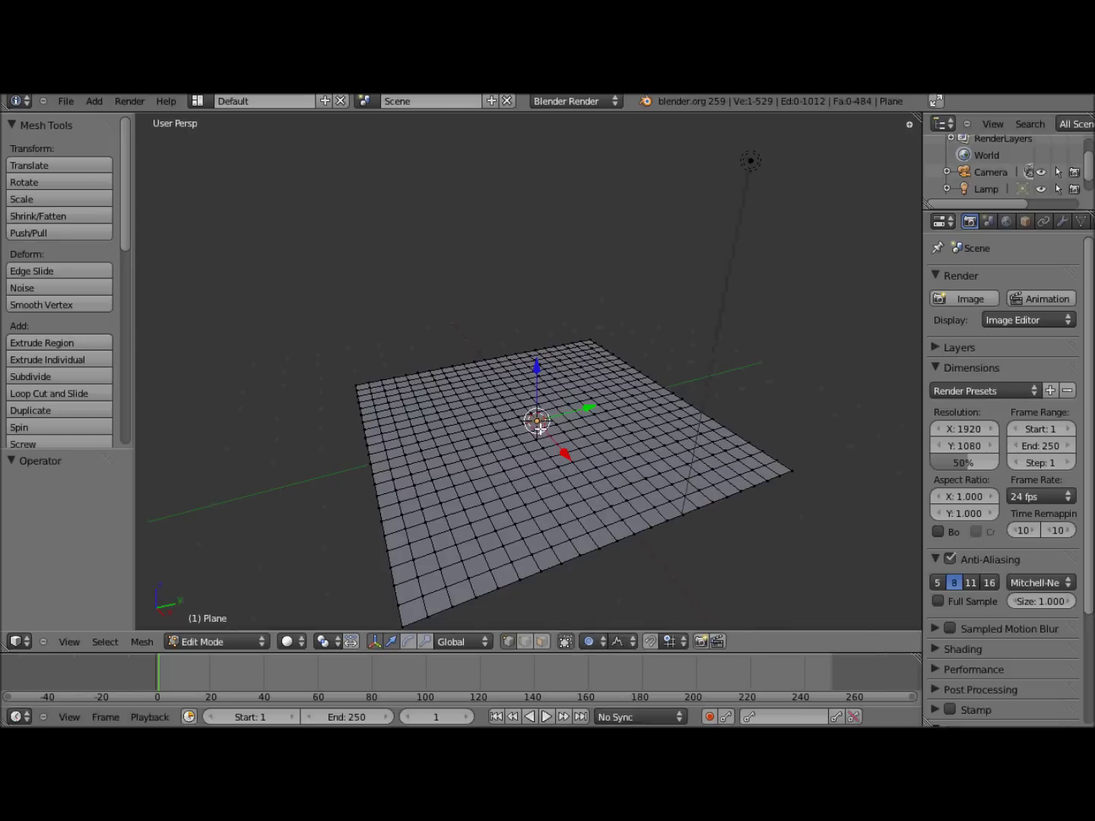
scroll(538, 428, up, 1)
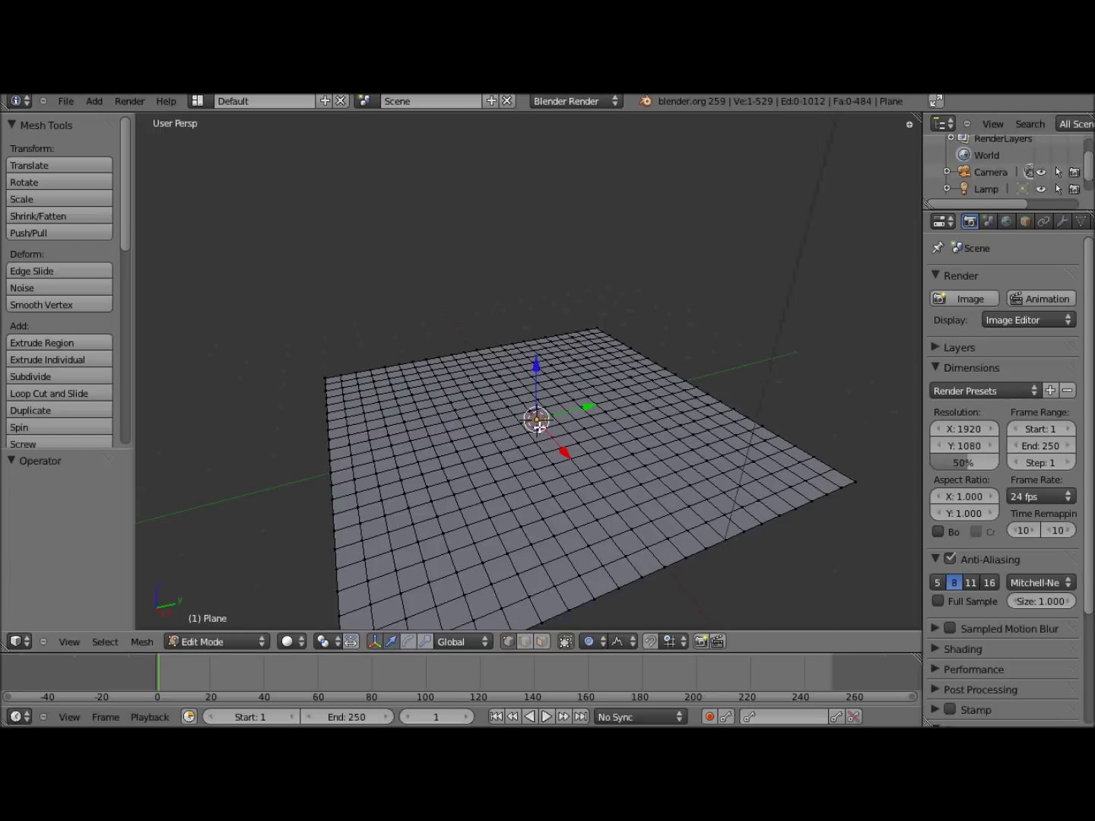
Step: Test-pull the grid centre along Z with Random falloff, previewing jagged spikes
key(g)
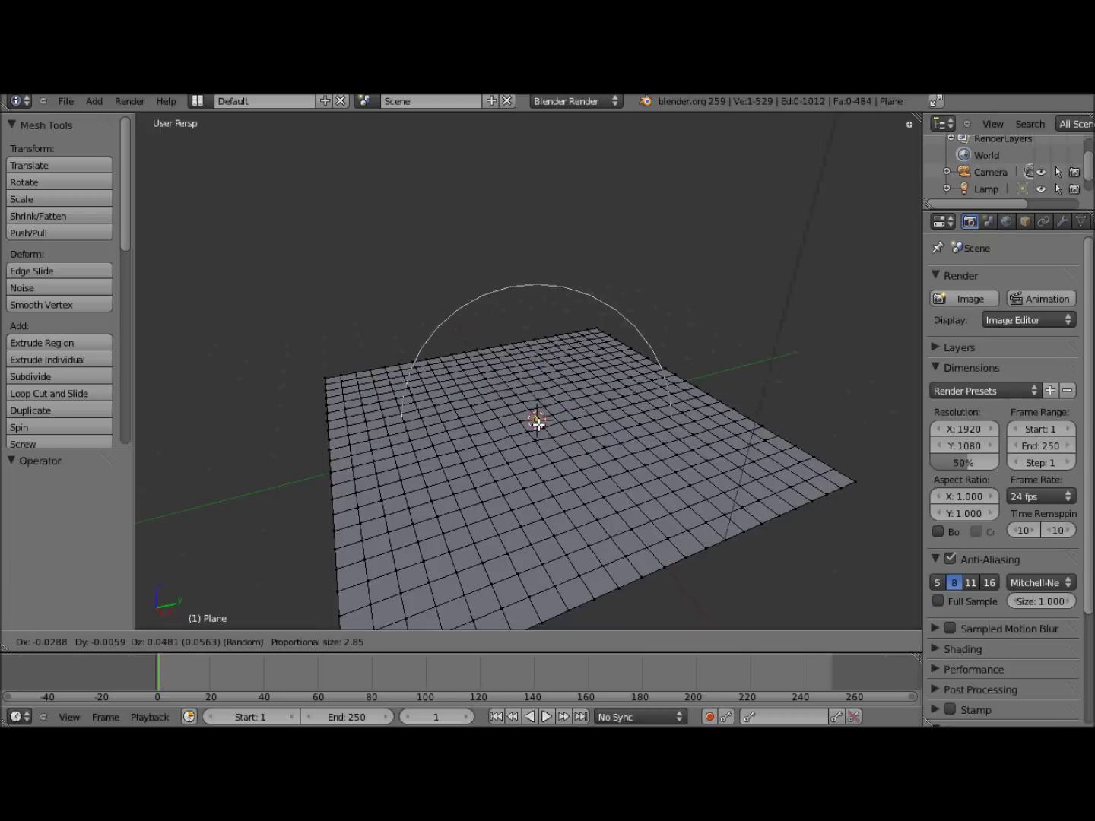
key(z)
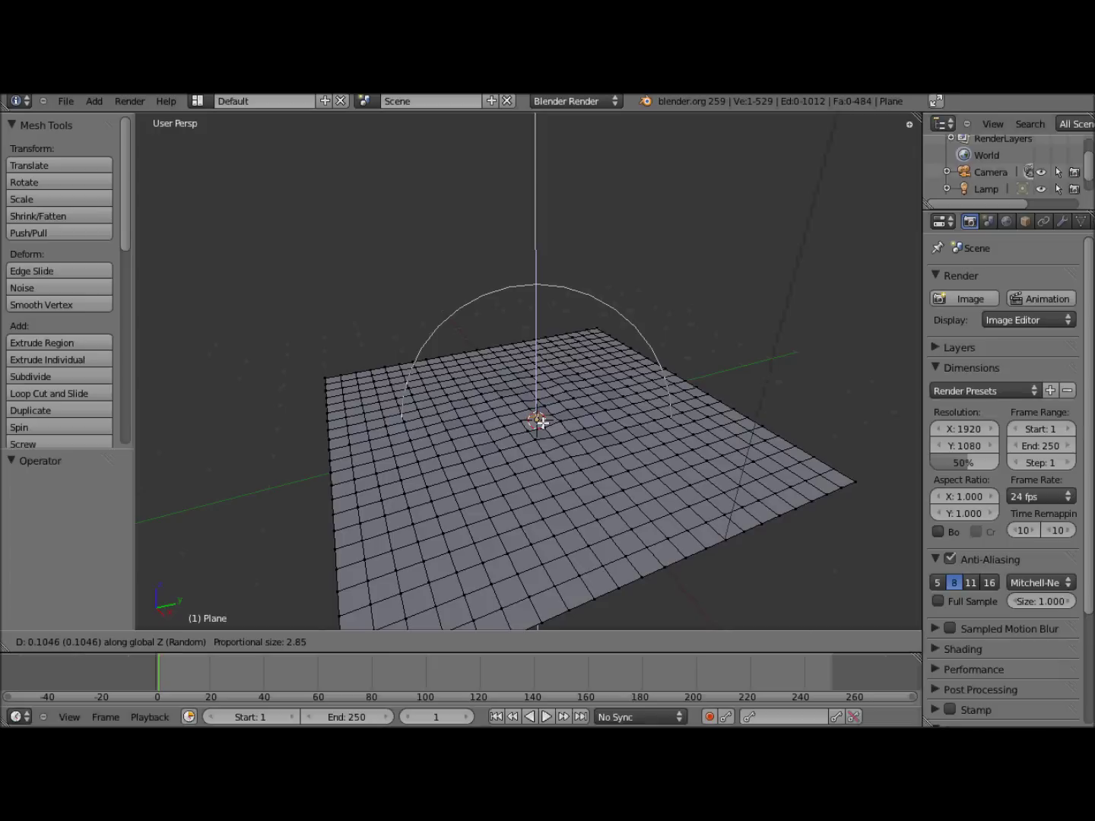
click(542, 423)
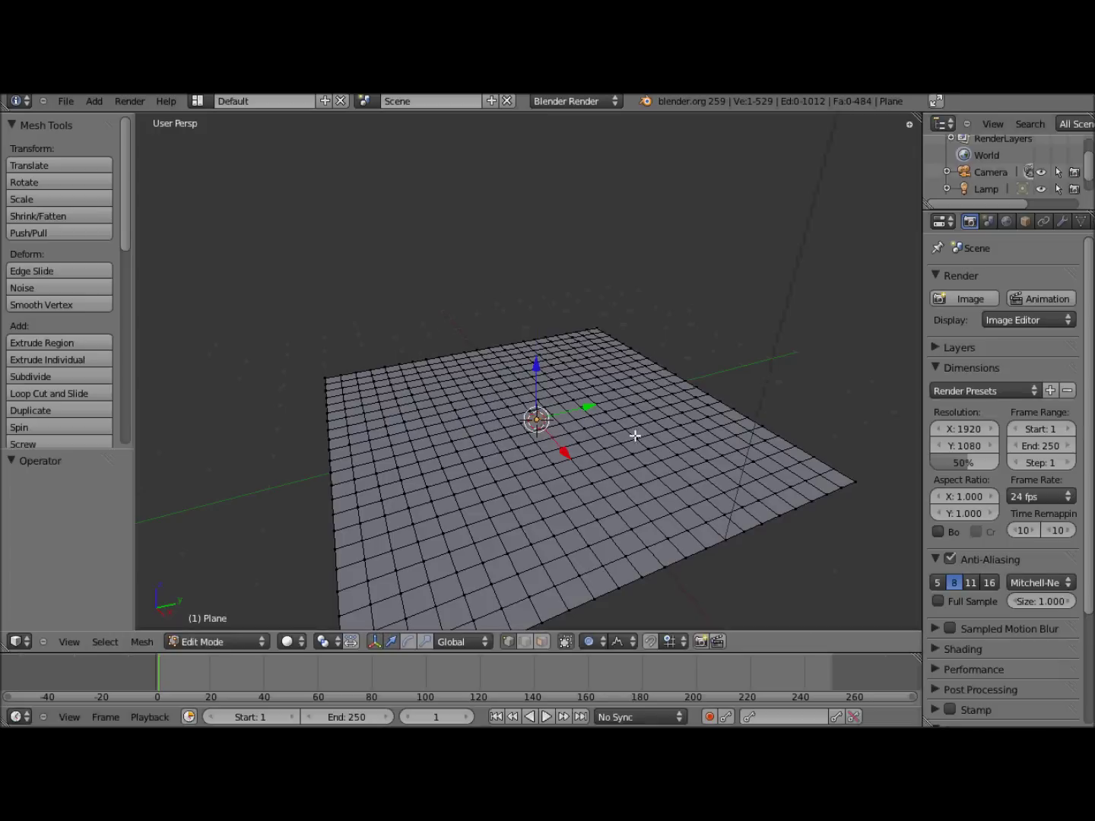
click(630, 639)
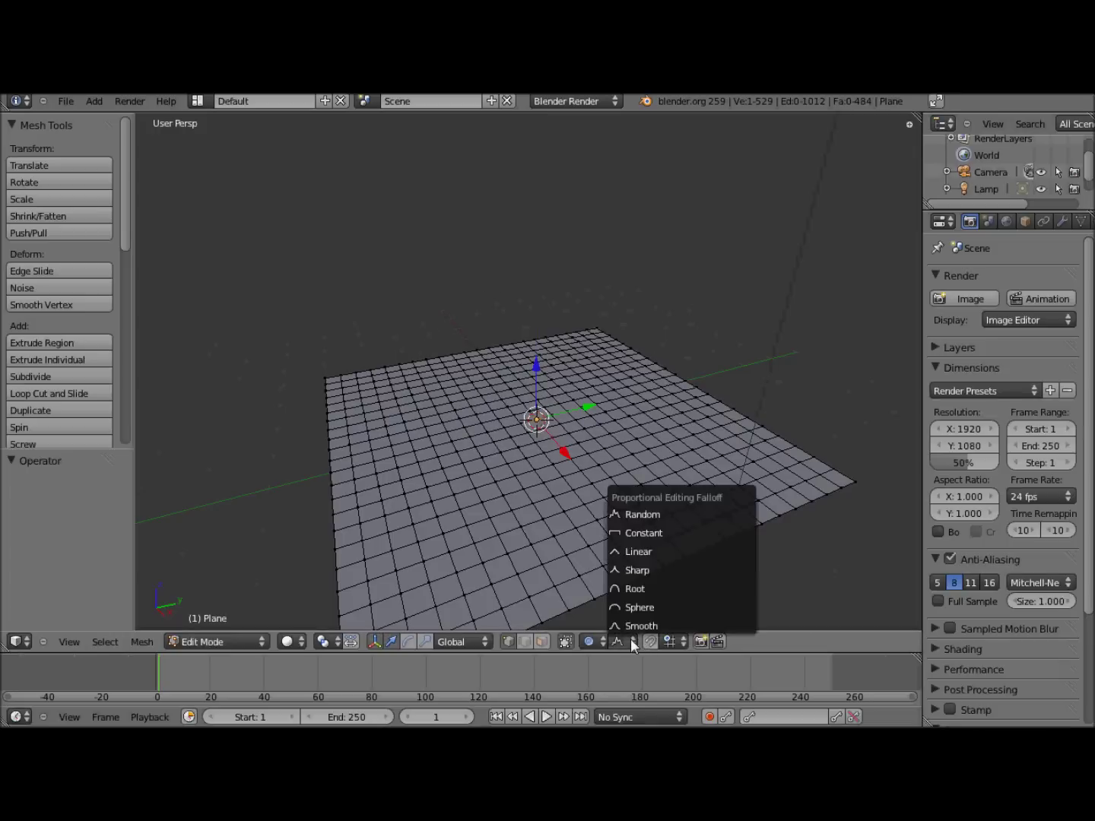
click(654, 534)
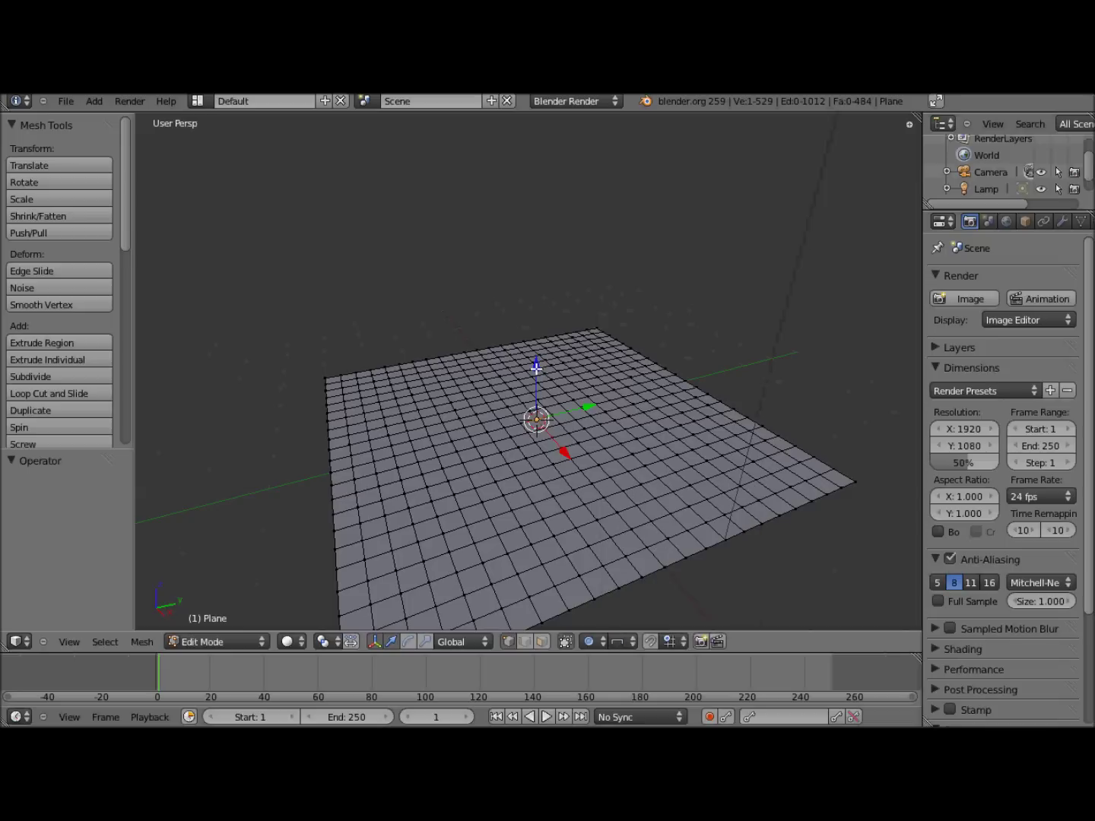
drag(537, 368, 537, 368)
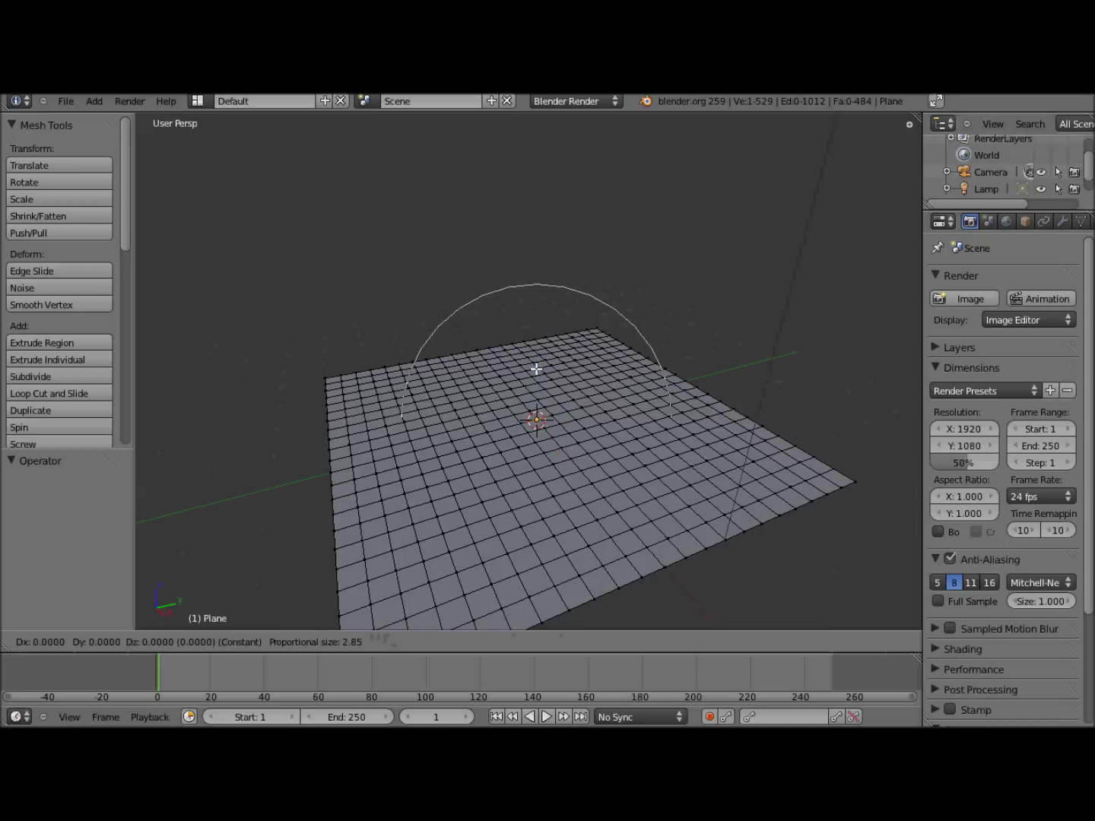
drag(537, 369, 536, 368)
key(z)
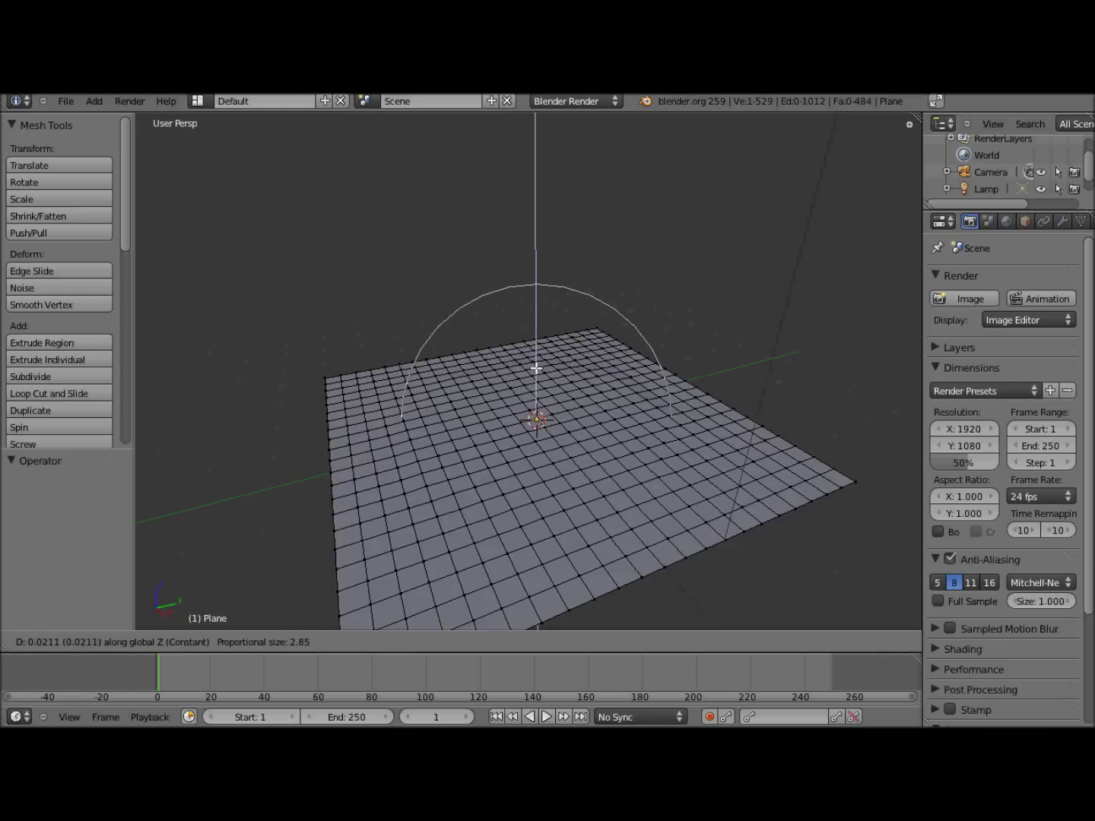
mouse_move(537, 368)
mouse_down()
mouse_move(534, 250)
mouse_move(538, 397)
mouse_move(537, 304)
mouse_move(538, 366)
mouse_move(537, 328)
mouse_up()
key(Escape)
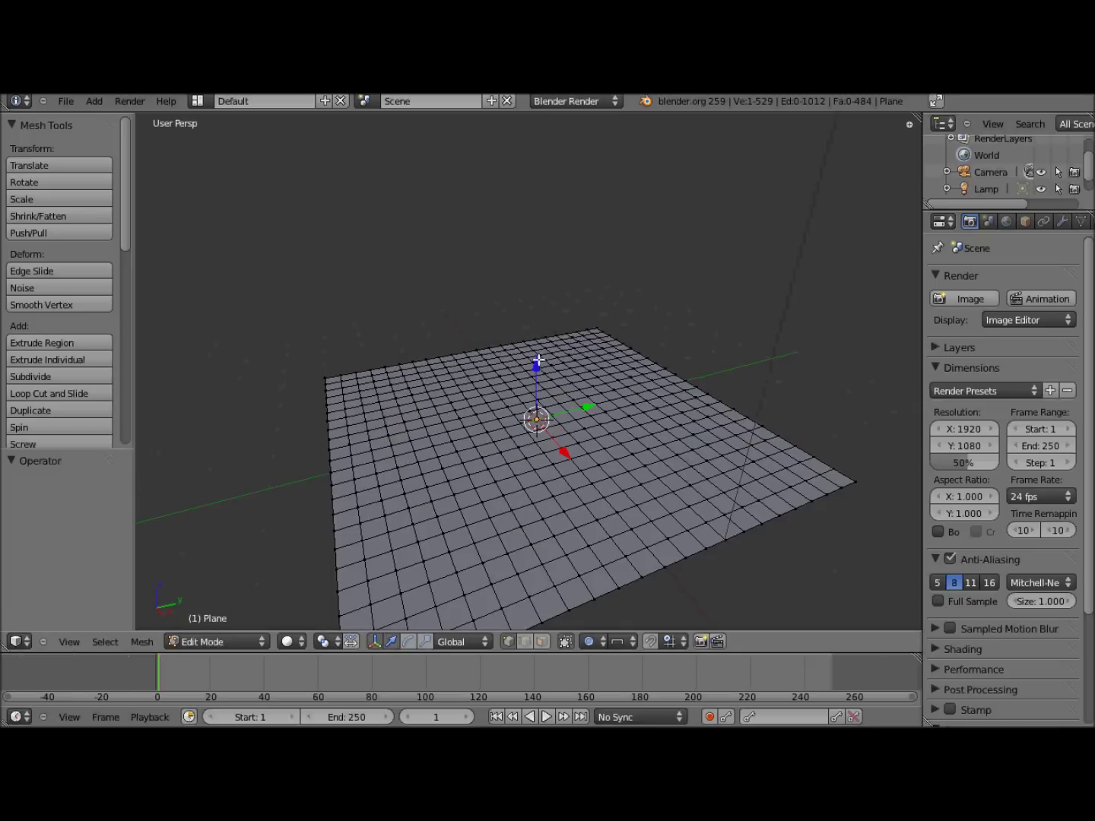
click(622, 641)
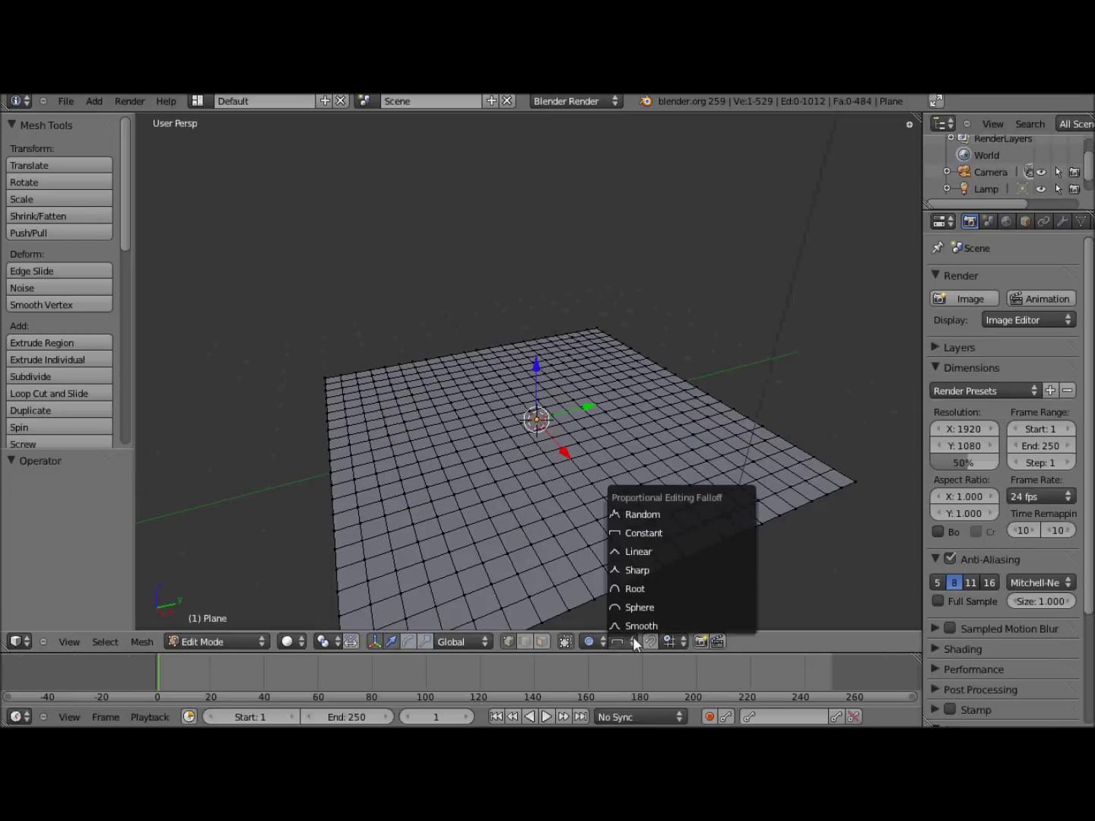
click(639, 552)
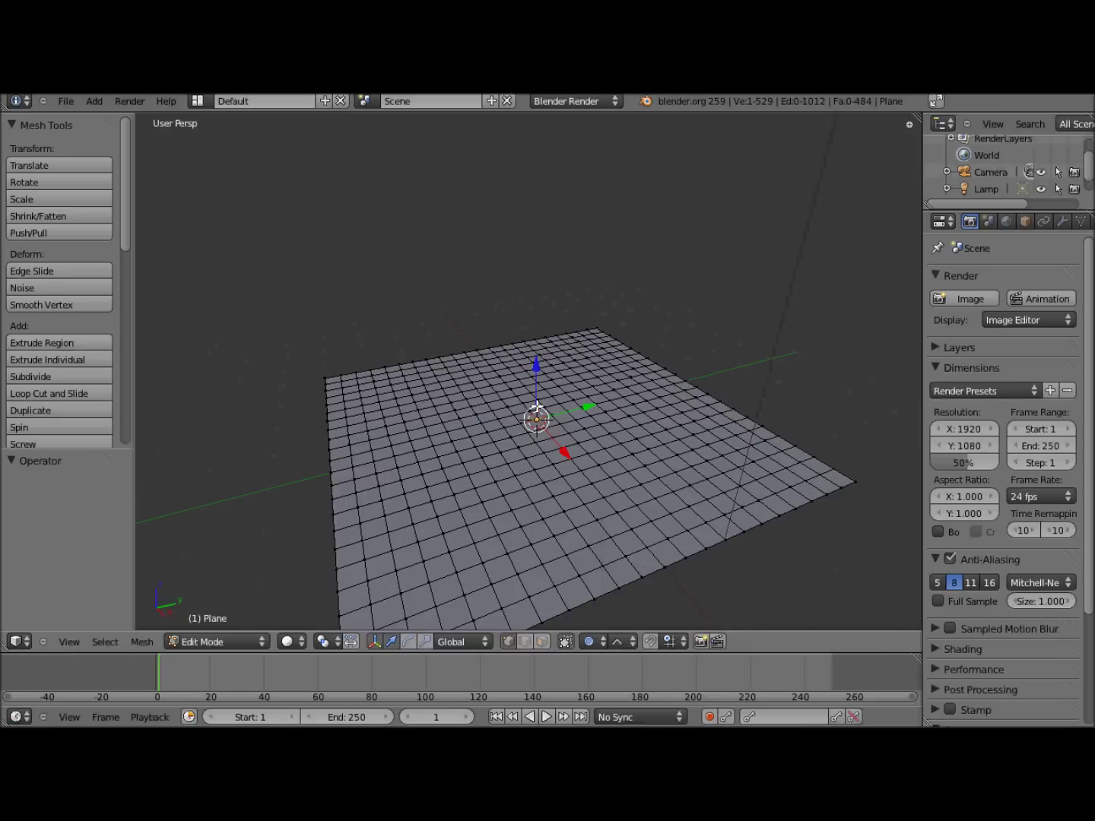
key(g)
key(z)
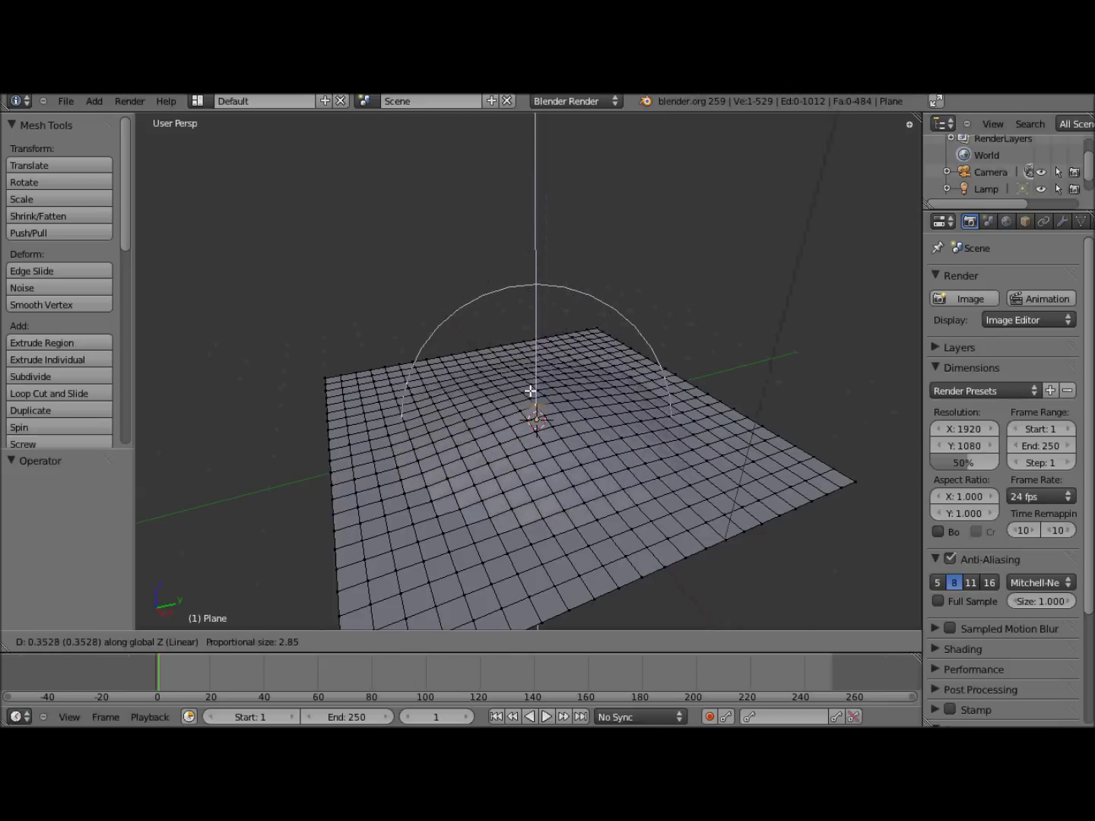
key(Escape)
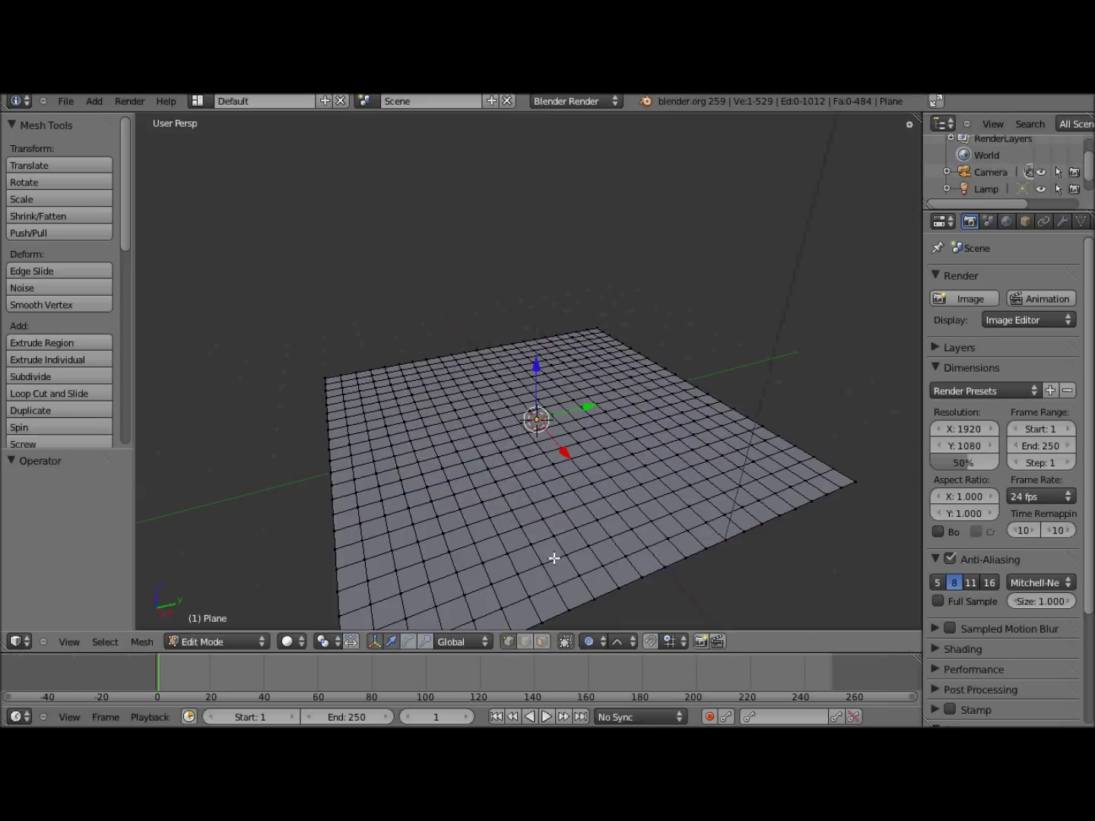
Step: Switch the falloff to Sharp and preview a Z pull, cancelling it to keep the plane flat
click(632, 644)
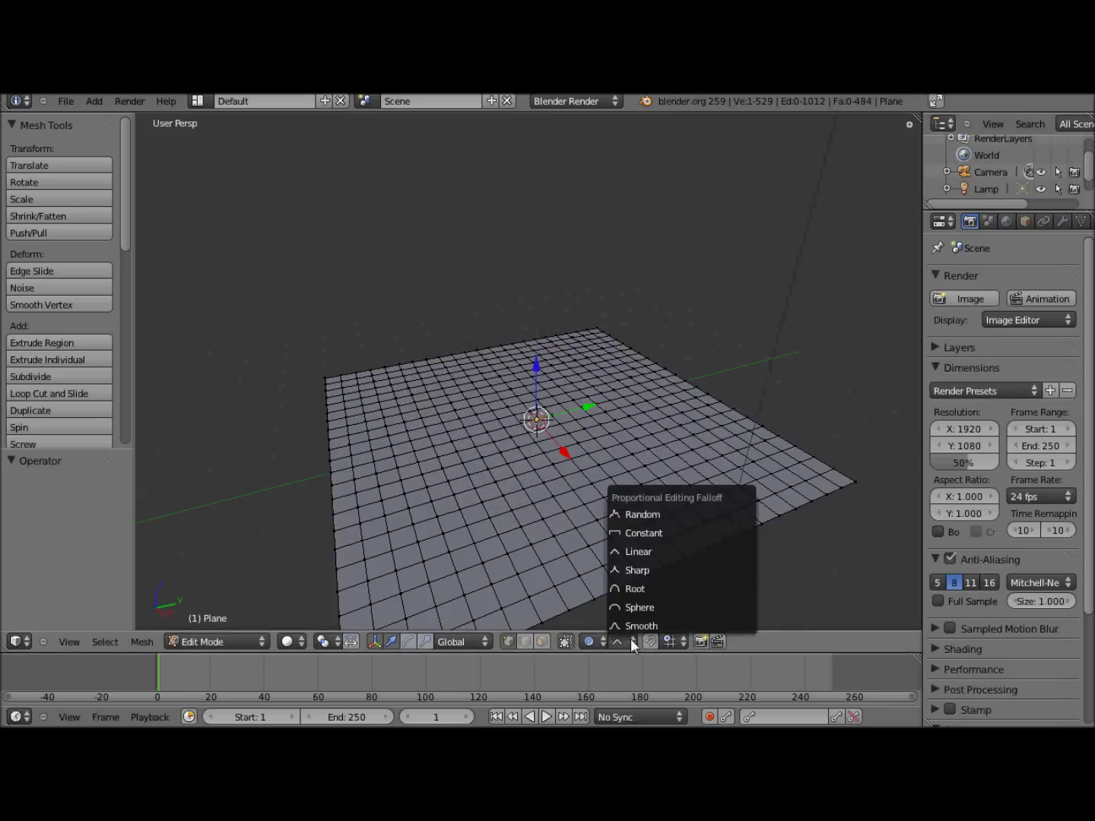
click(640, 569)
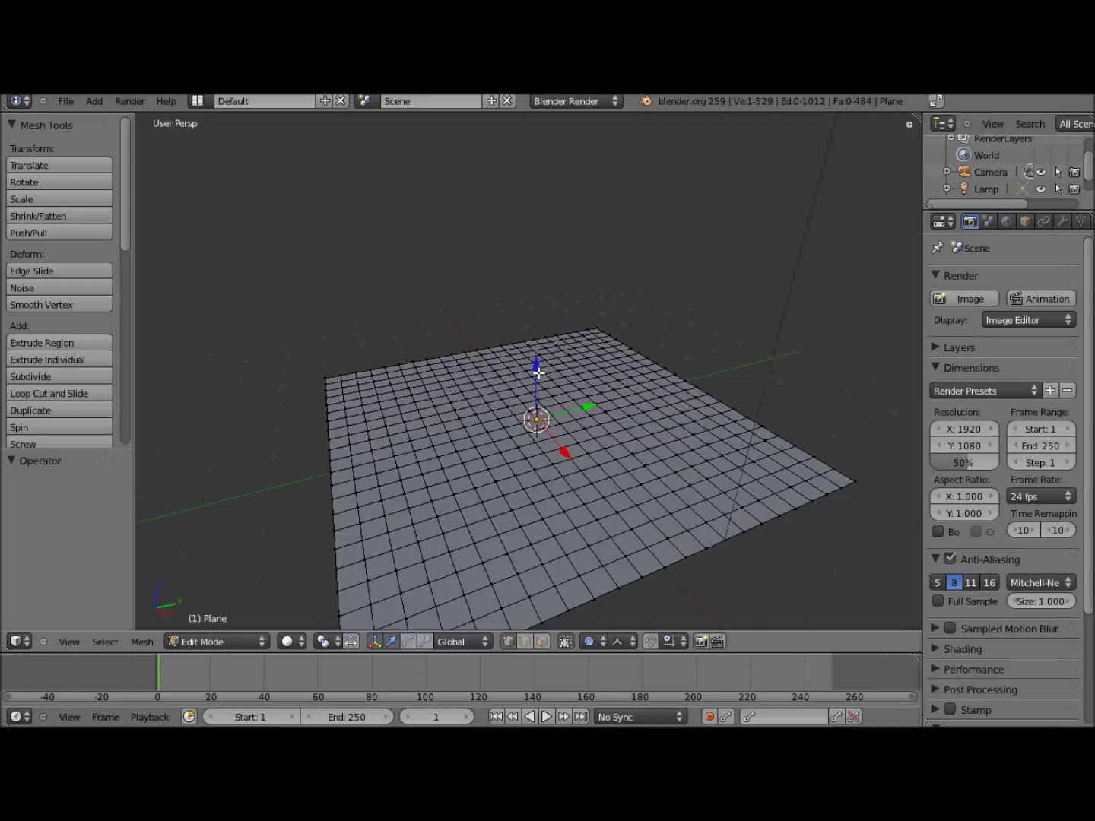
key(g)
key(z)
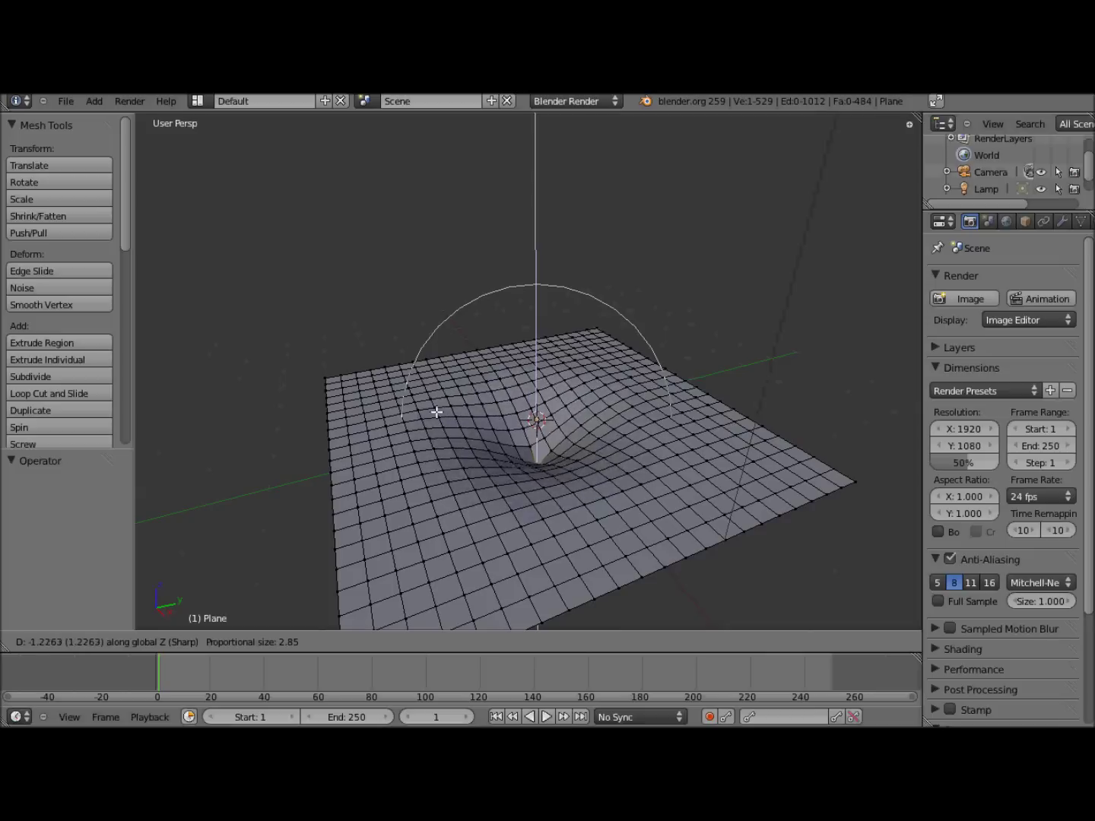
right_click(490, 302)
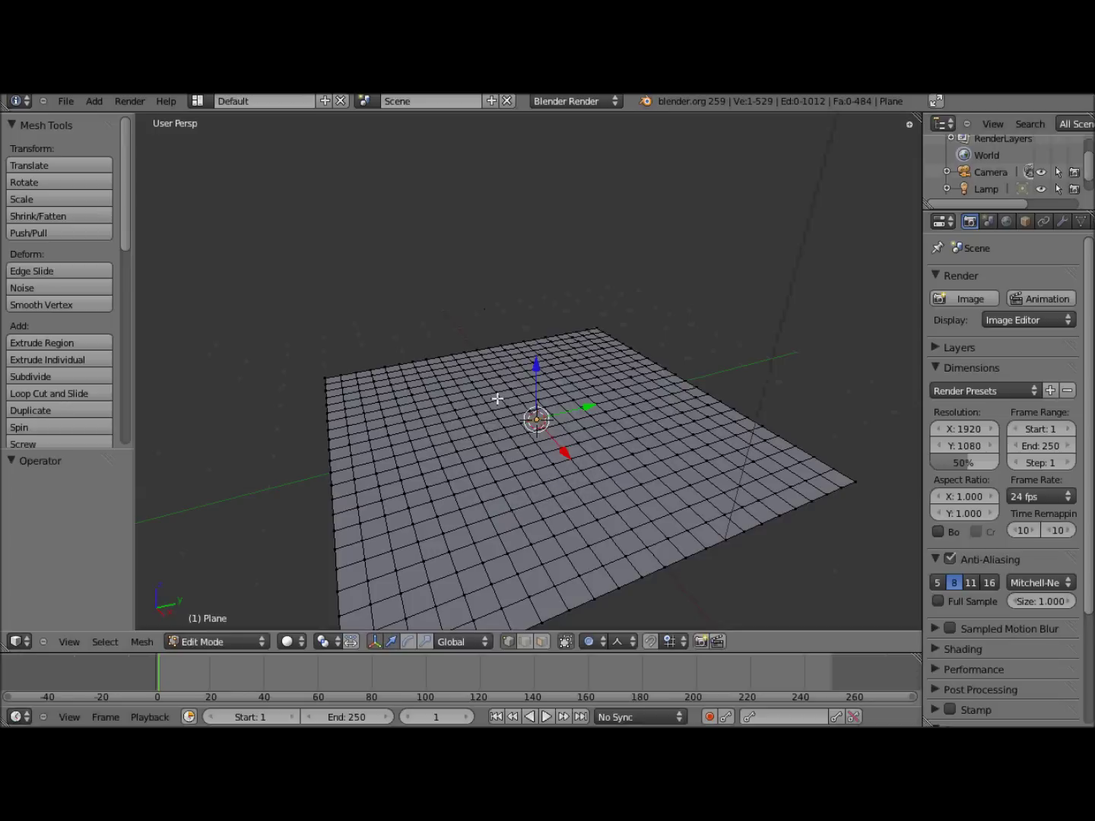
Step: Switch the falloff to Root and preview a rounded dome along Z, then cancel it
click(631, 643)
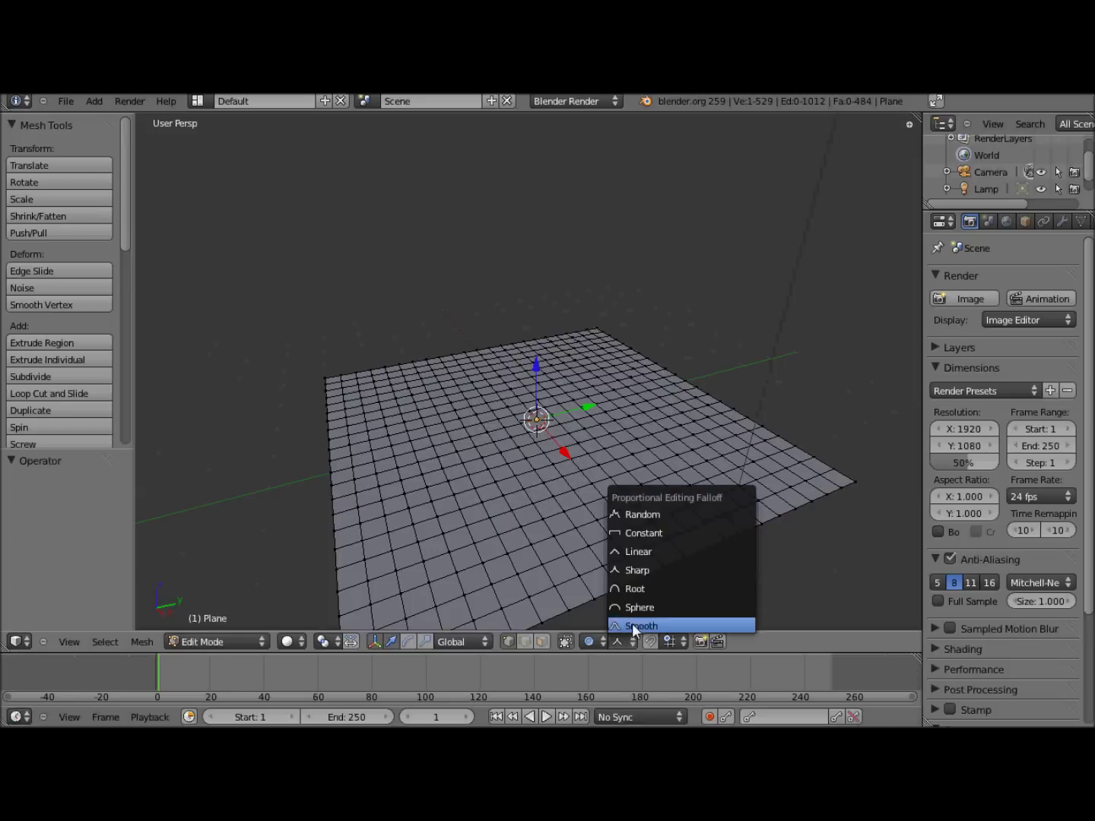
click(660, 589)
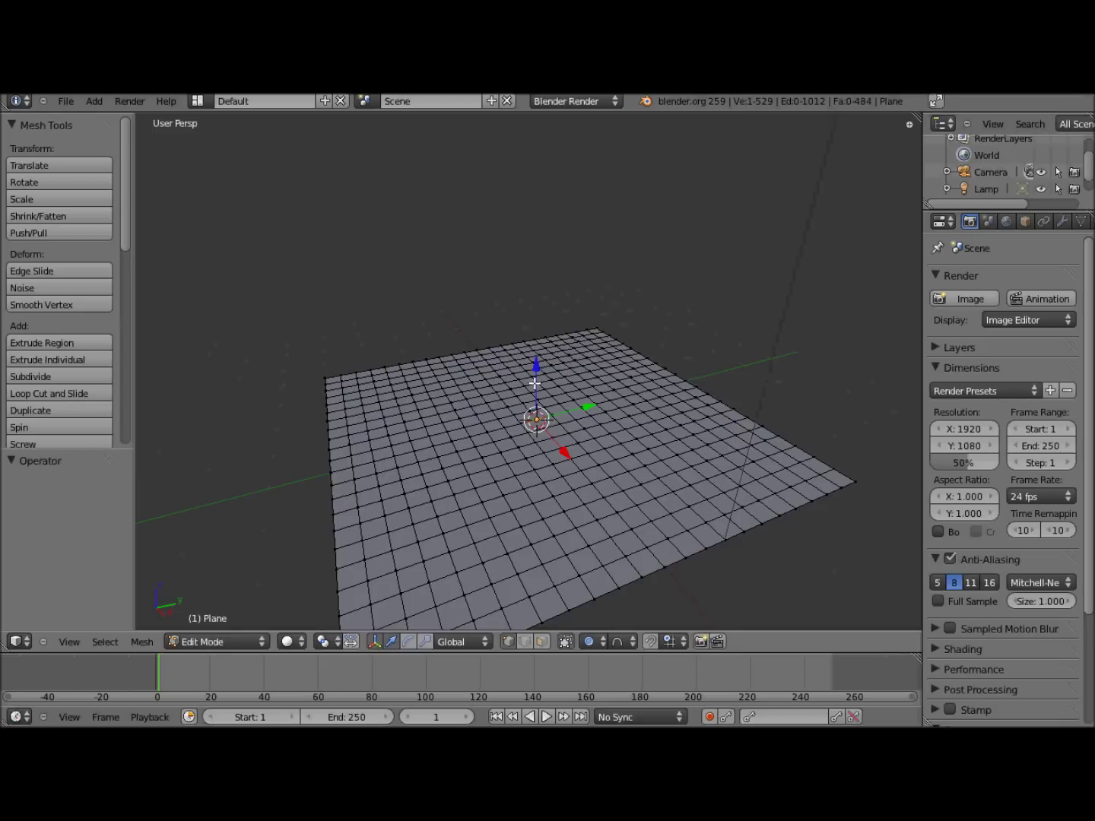
key(g)
key(z)
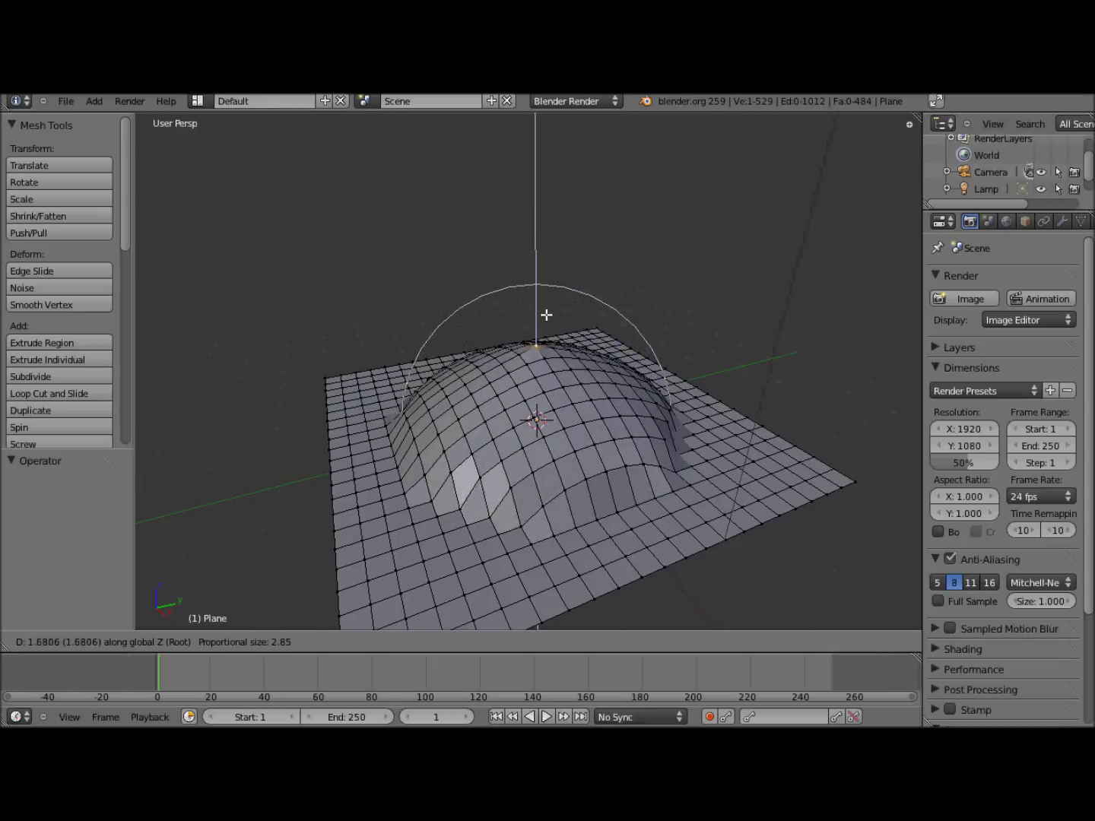
key(Escape)
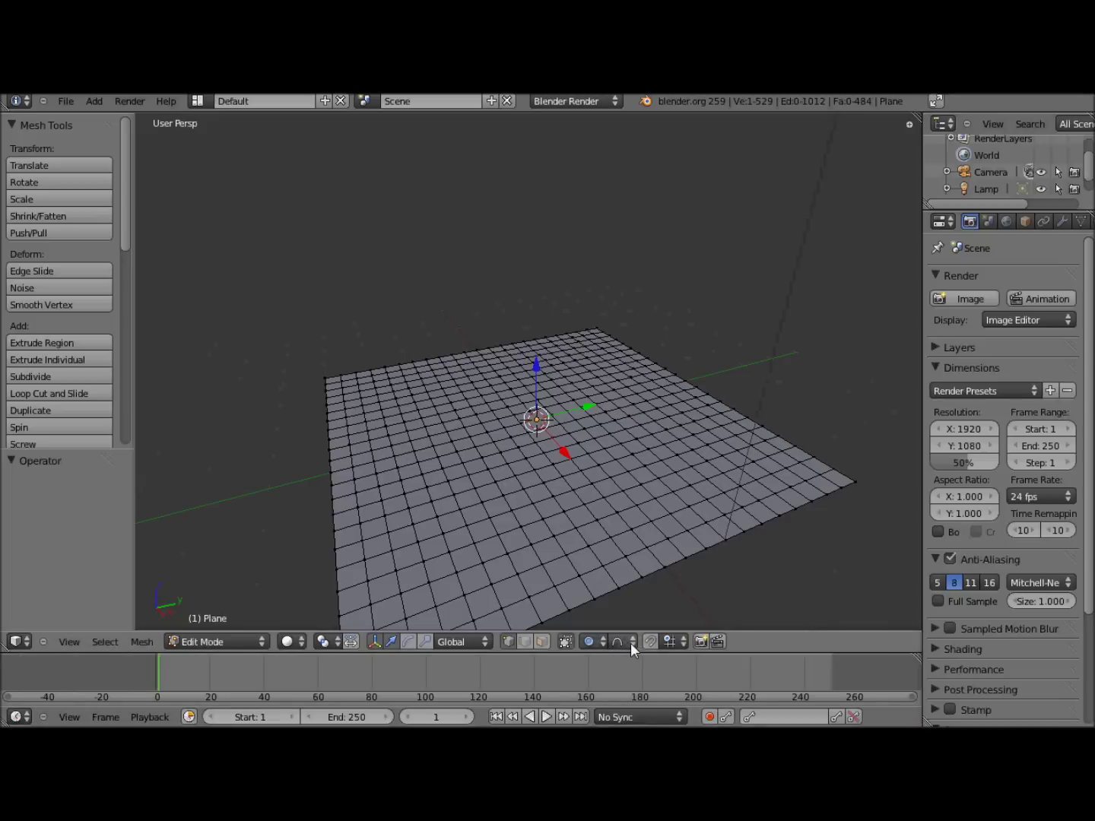
Step: Switch the proportional falloff to Sphere and test-raise the centre vertex into a steep dome
click(630, 642)
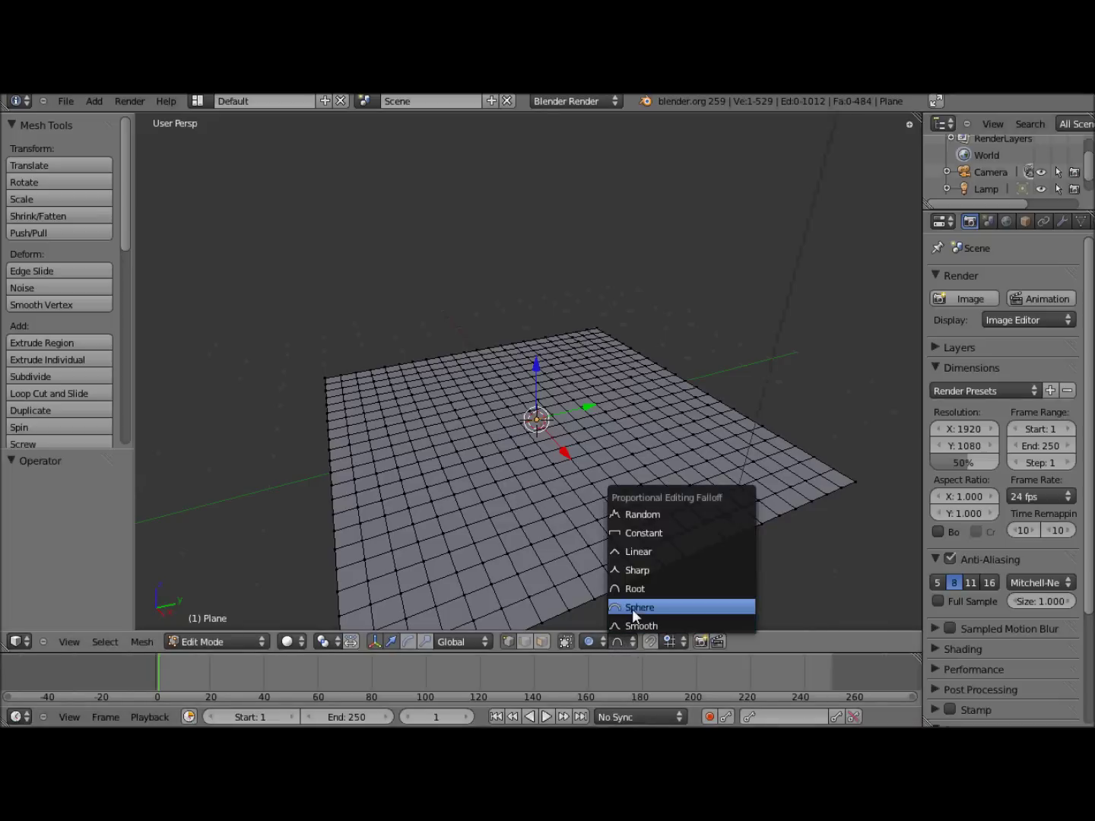
click(664, 606)
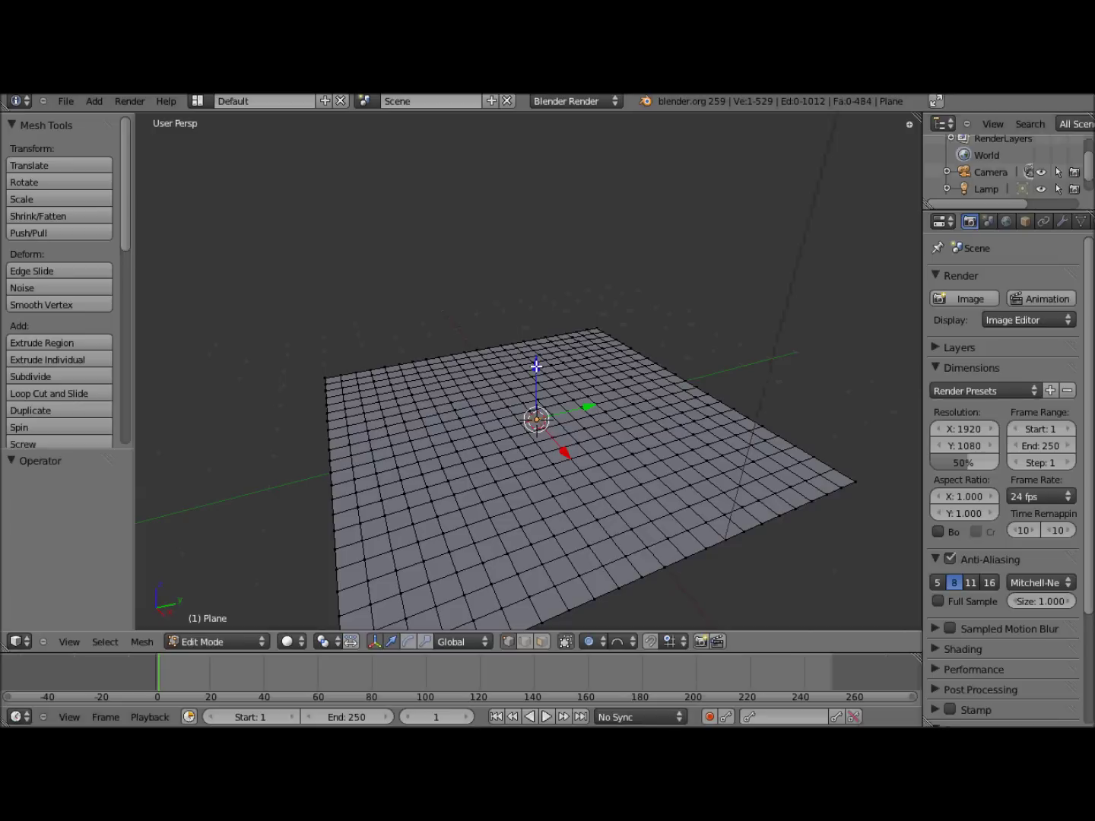
mouse_move(536, 366)
mouse_down()
mouse_move(533, 72)
mouse_move(535, 379)
mouse_move(534, 362)
mouse_up()
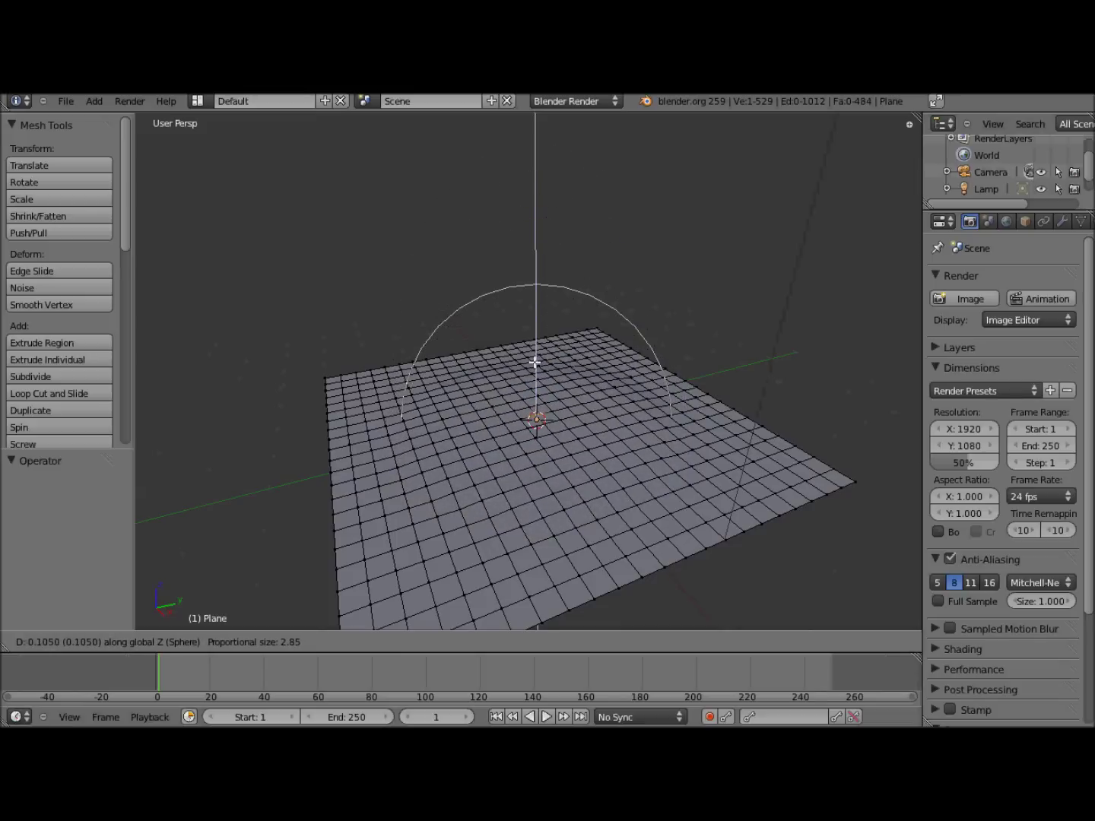
click(534, 362)
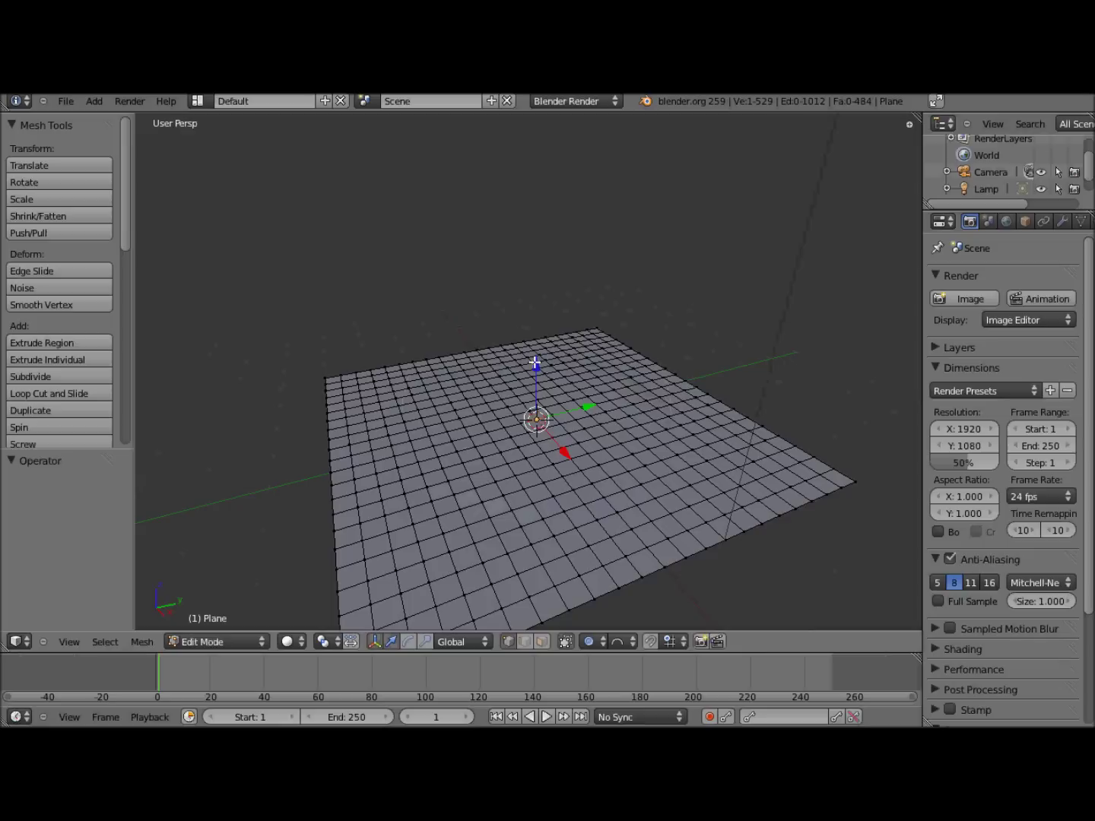
Step: Switch the proportional falloff back to Smooth and test-move the centre vertex vertically
click(634, 640)
click(648, 624)
mouse_move(537, 368)
mouse_down()
mouse_move(531, 179)
mouse_move(532, 420)
mouse_move(531, 380)
mouse_up()
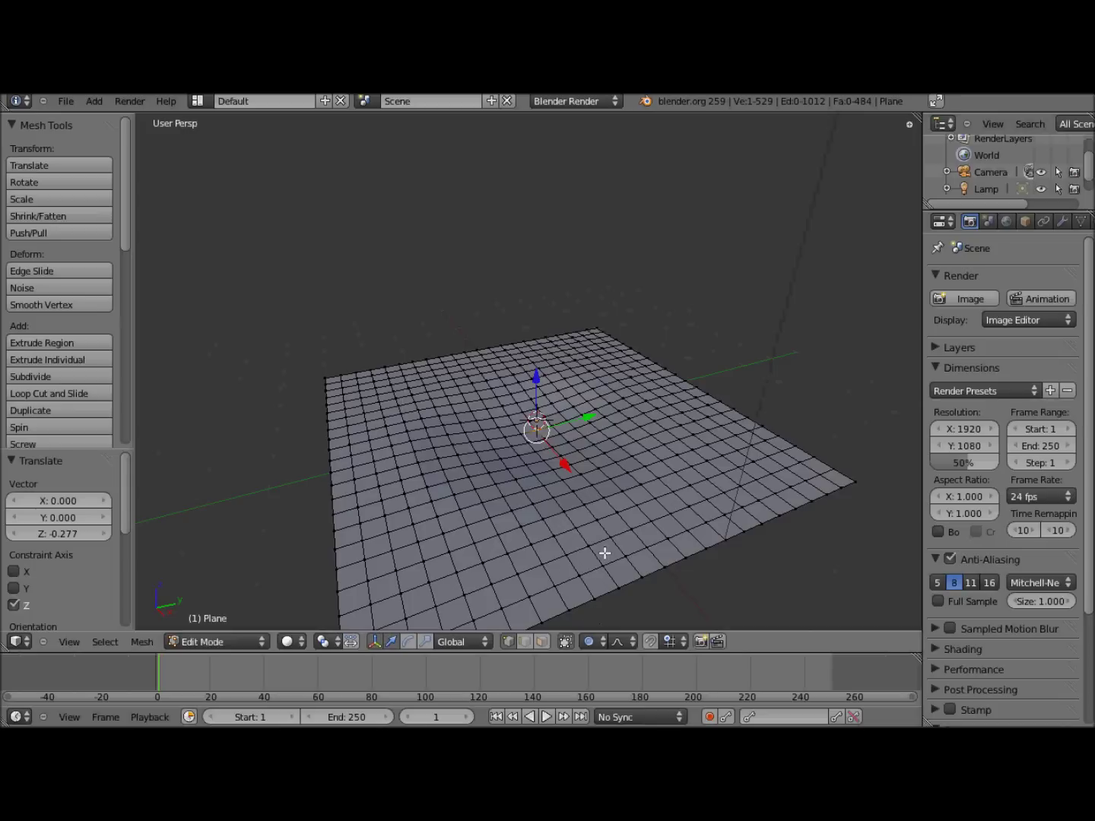
Step: Limit proportional editing to Connected geometry and raise the centre into a smooth hill
click(629, 641)
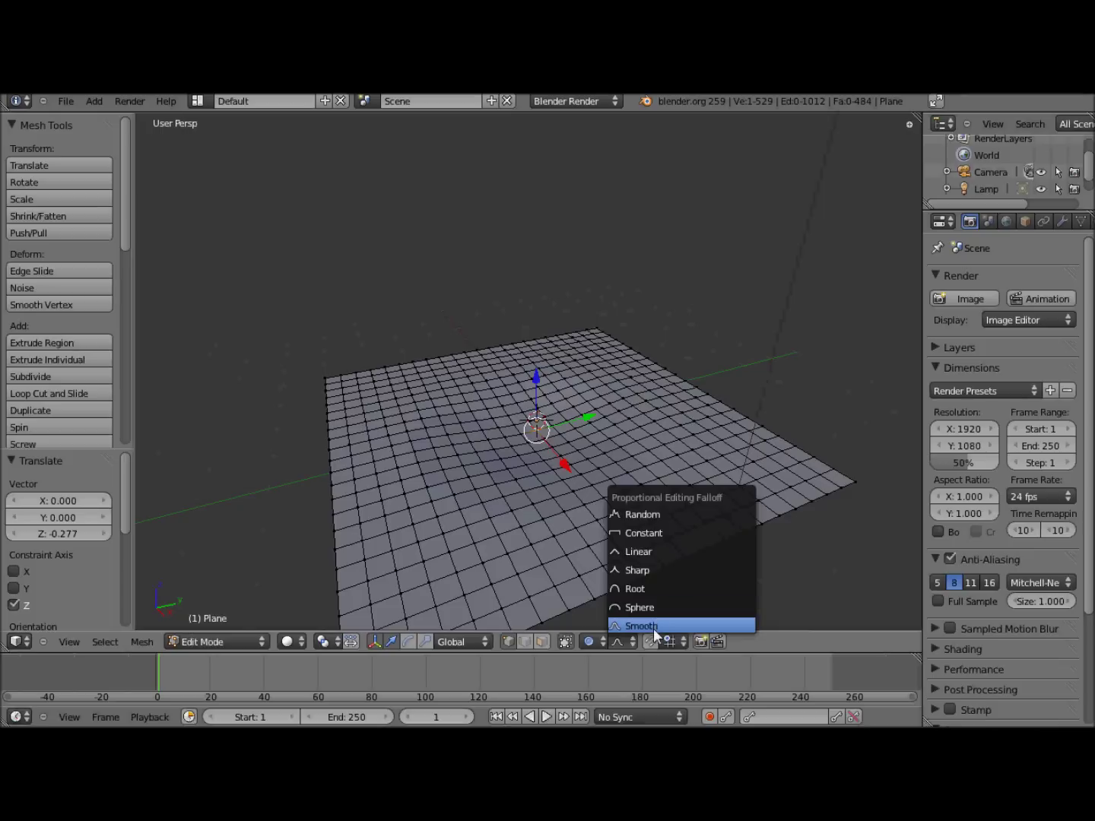
click(599, 640)
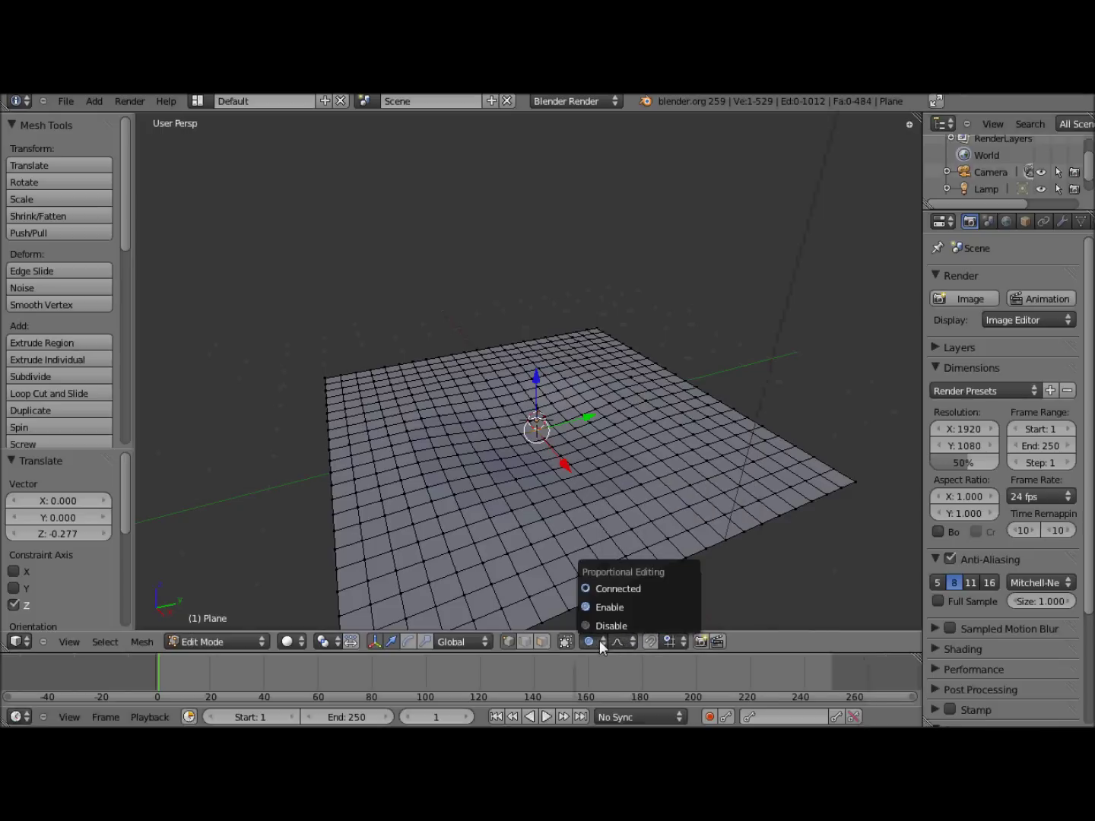
click(612, 588)
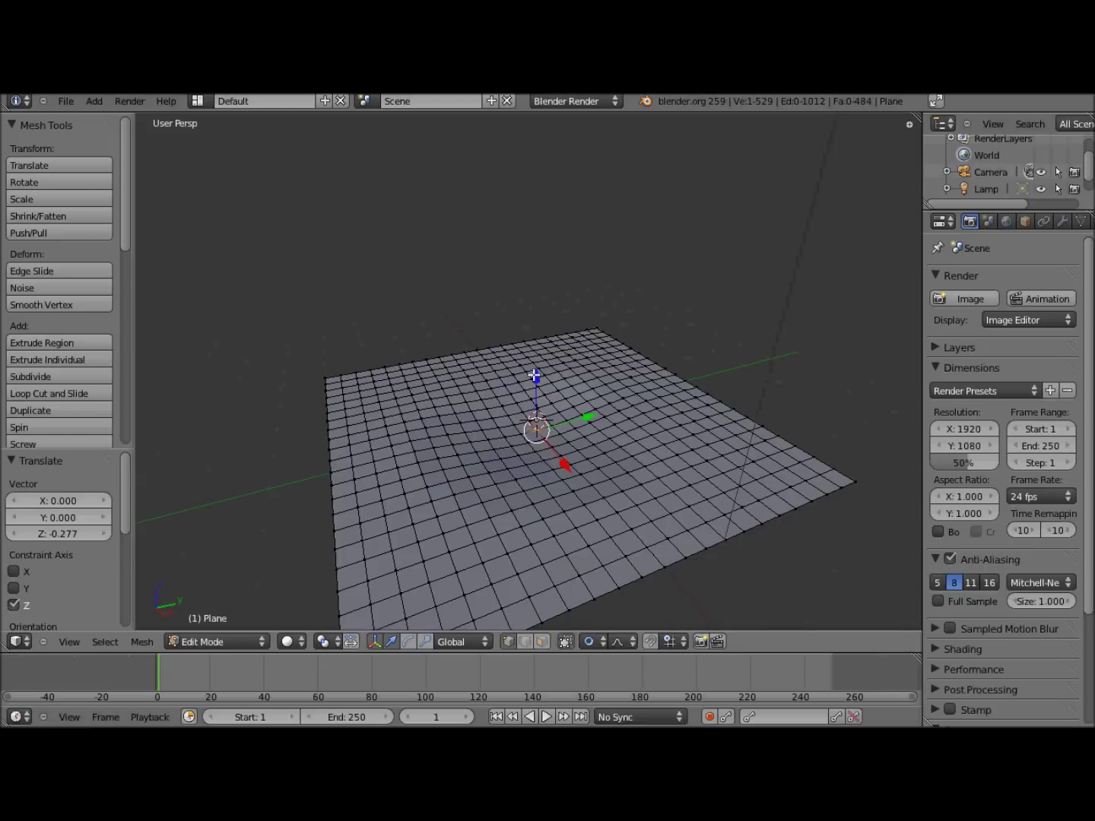
mouse_move(535, 378)
mouse_down()
mouse_move(533, 144)
mouse_move(528, 362)
mouse_up()
Step: Pull the centre vertex up into a broad peaked hill with proportional size 5.05
click(604, 642)
key(g)
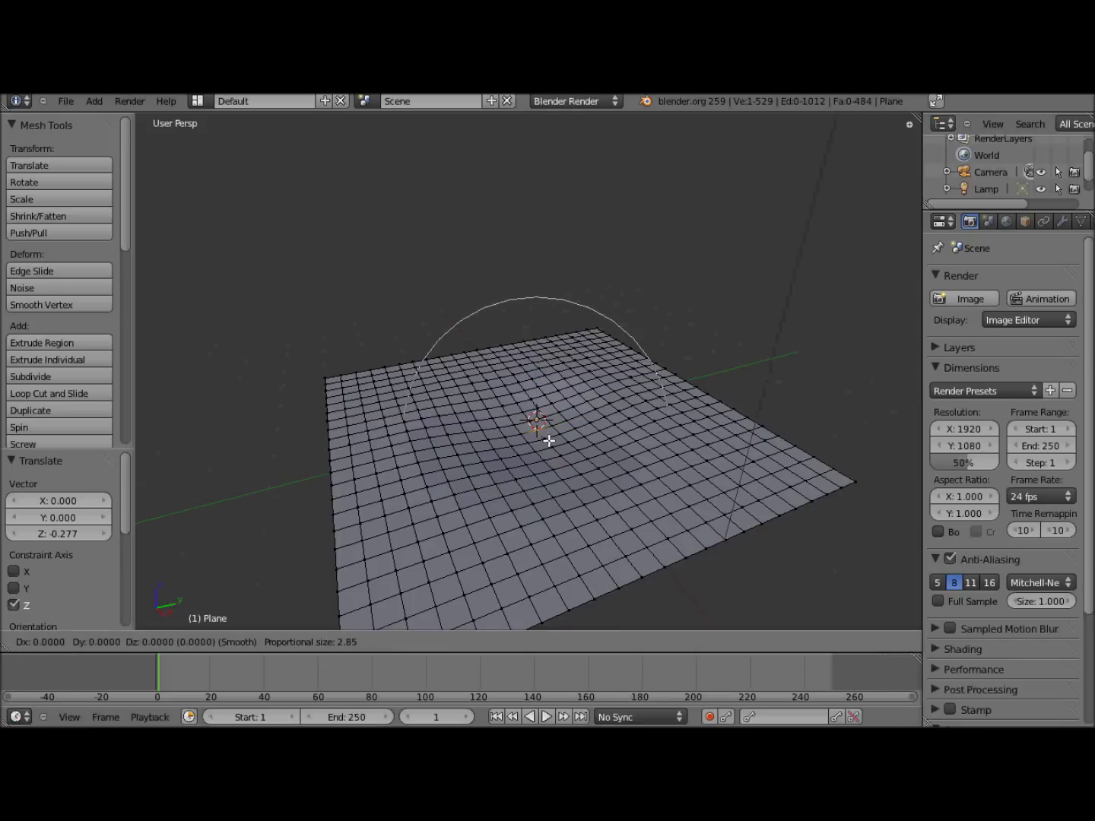
scroll(548, 434, up, 3)
scroll(548, 434, down, 4)
scroll(548, 434, down, 7)
scroll(548, 435, up, 3)
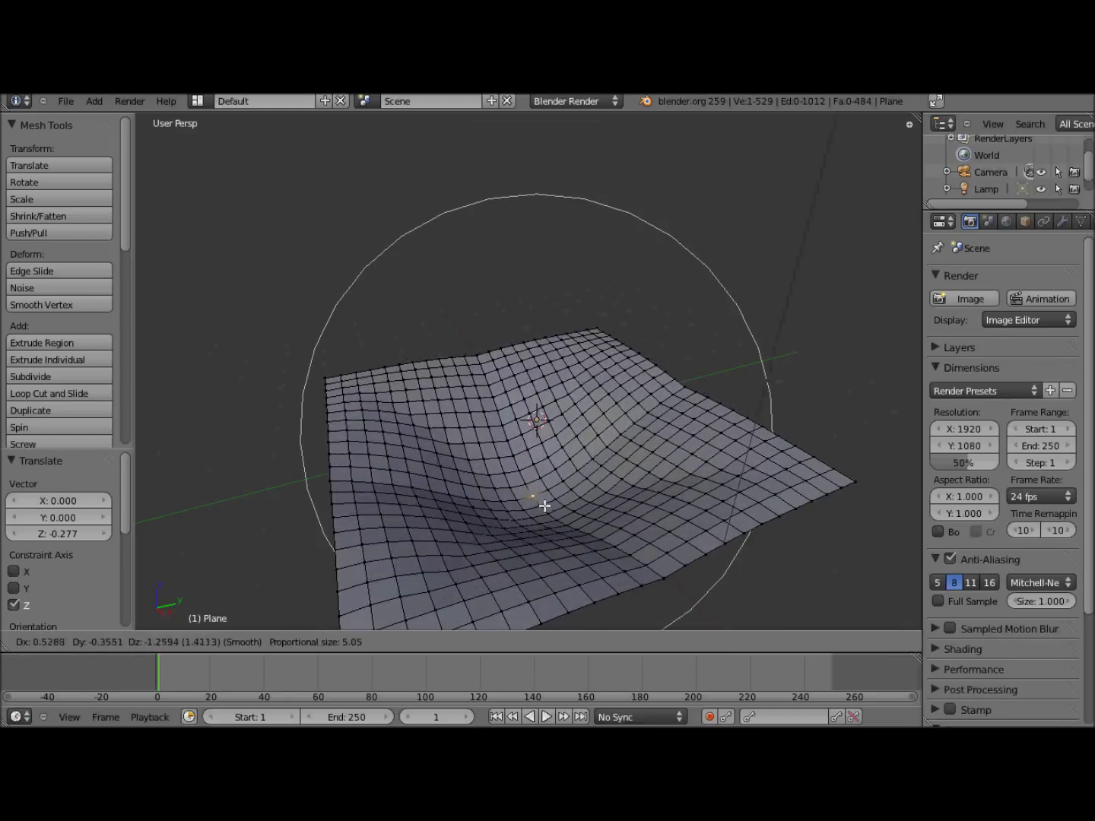
click(543, 285)
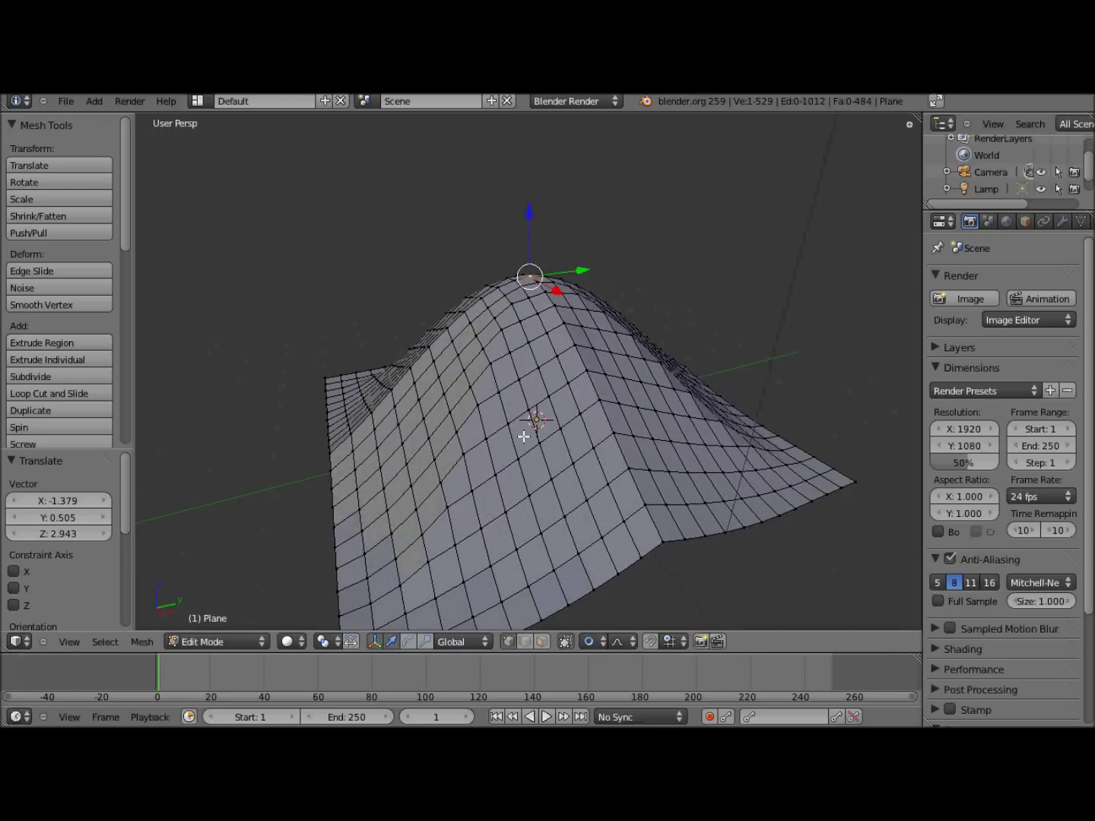
Step: Orbit the view lower to inspect the hill from below
click(523, 436)
mouse_move(536, 385)
middle_down()
mouse_move(660, 344)
mouse_move(672, 291)
mouse_move(657, 332)
mouse_move(567, 432)
mouse_move(503, 403)
mouse_move(493, 384)
mouse_move(513, 503)
middle_up()
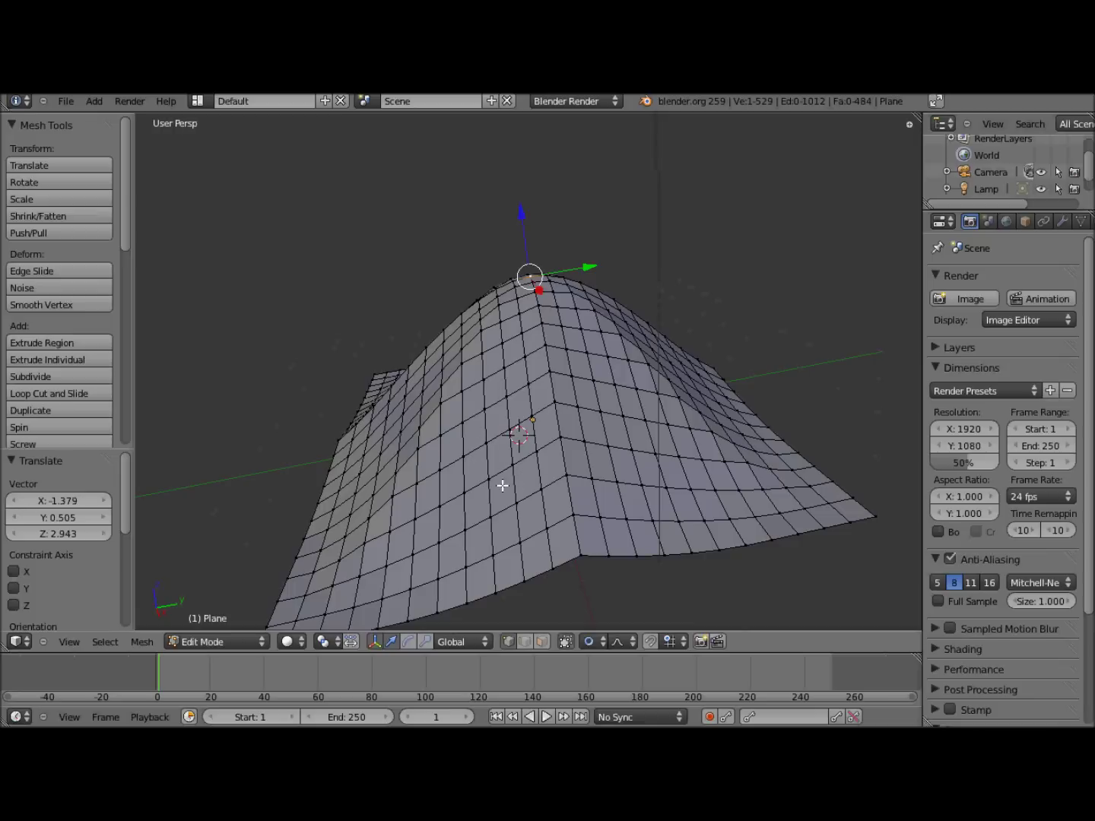
click(601, 641)
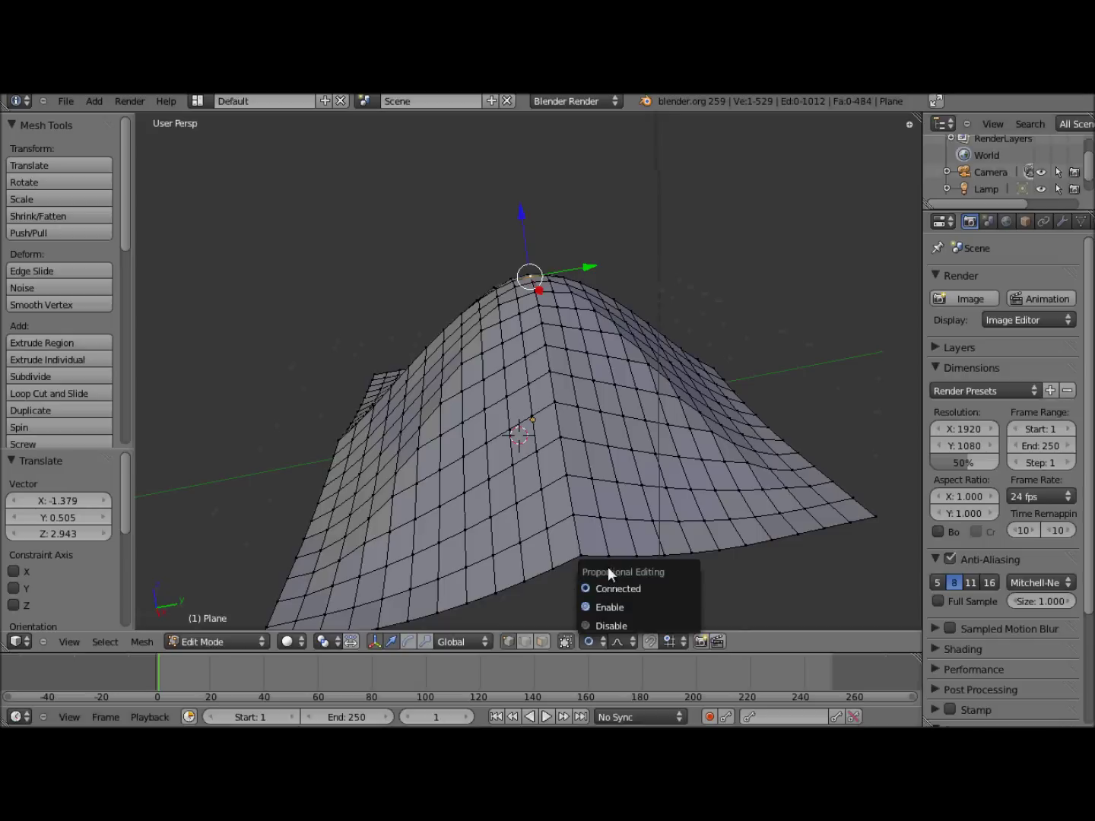